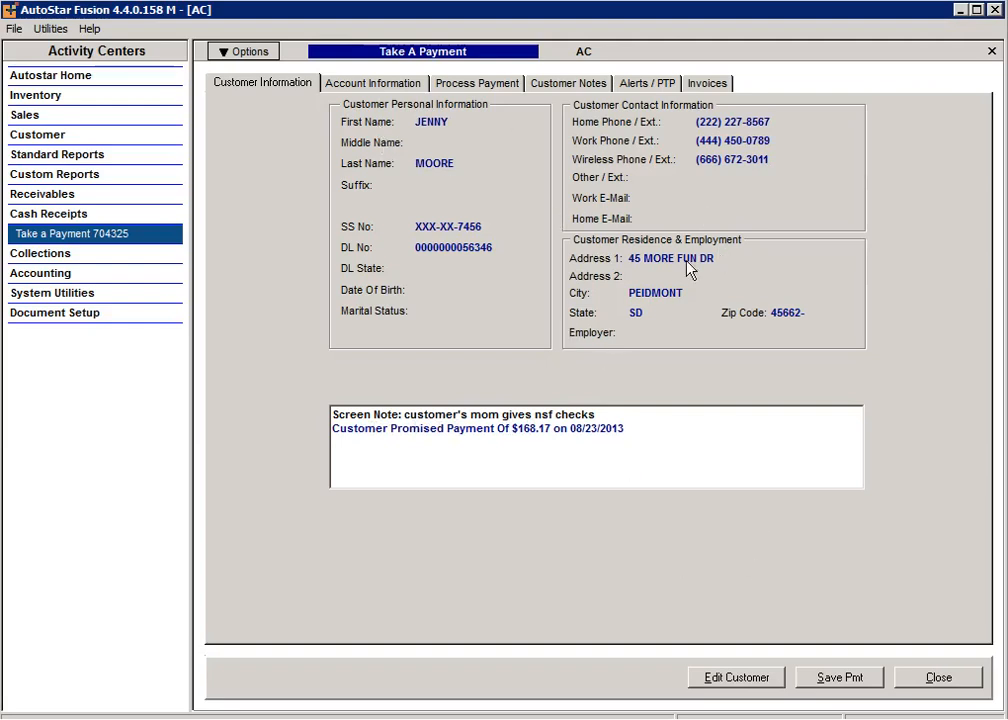
# Step: Look over the customer's editable personal record without changing it, and view the contract's account balances and payment history
pyautogui.click(729, 686)
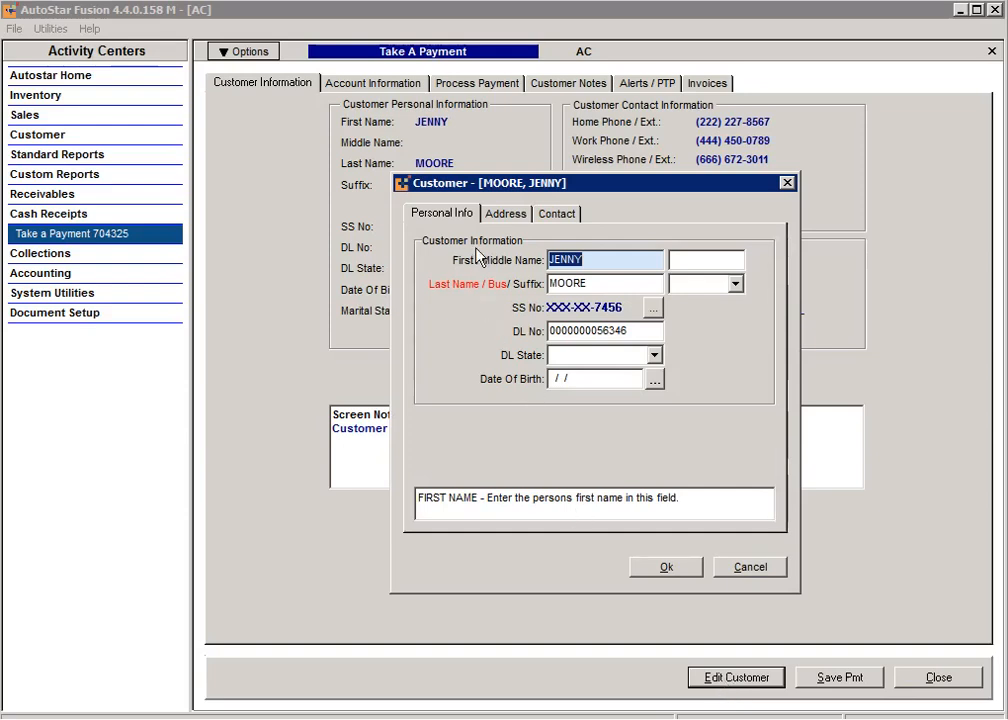
pyautogui.click(724, 567)
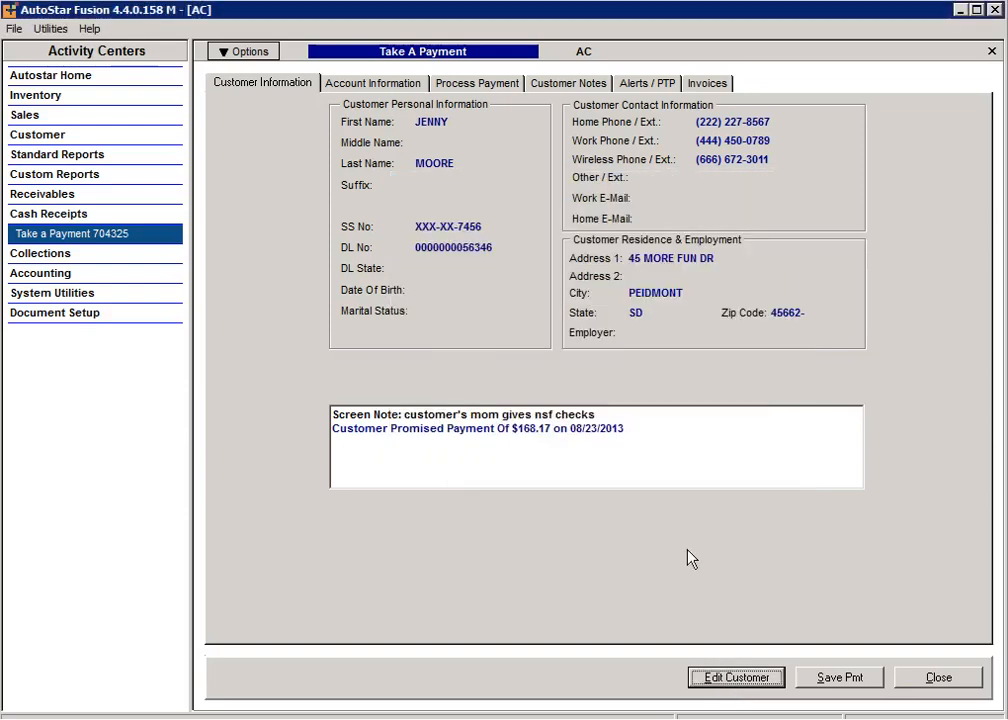
pyautogui.click(376, 85)
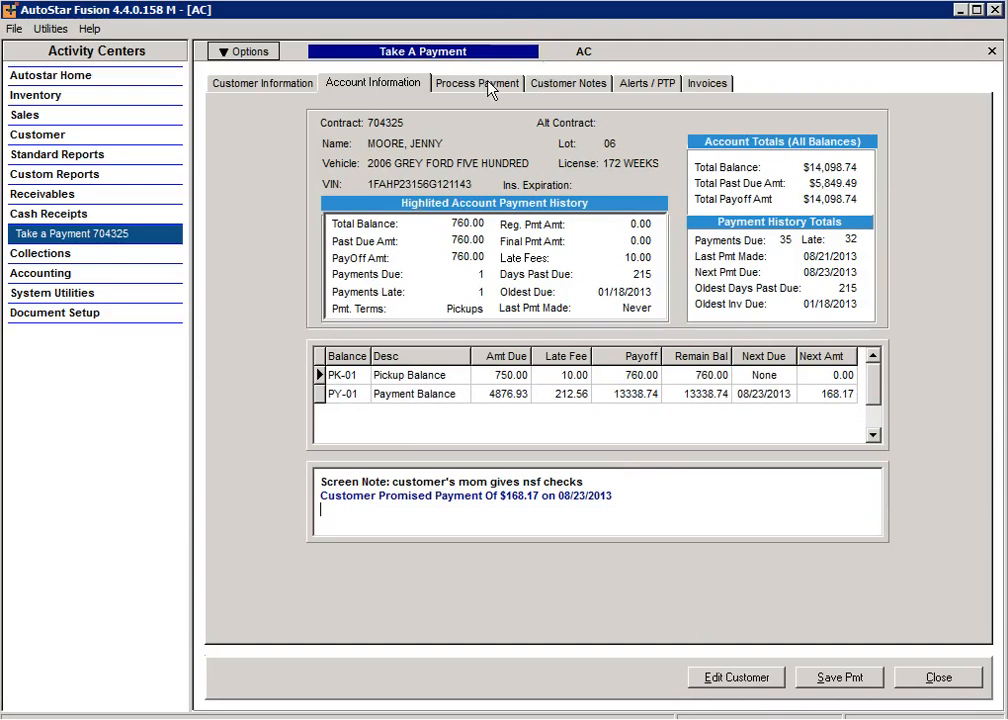
# Step: Display the customer's notes, check the blank form for a new note, and view the details of the newest promise-to-pay note
pyautogui.click(552, 88)
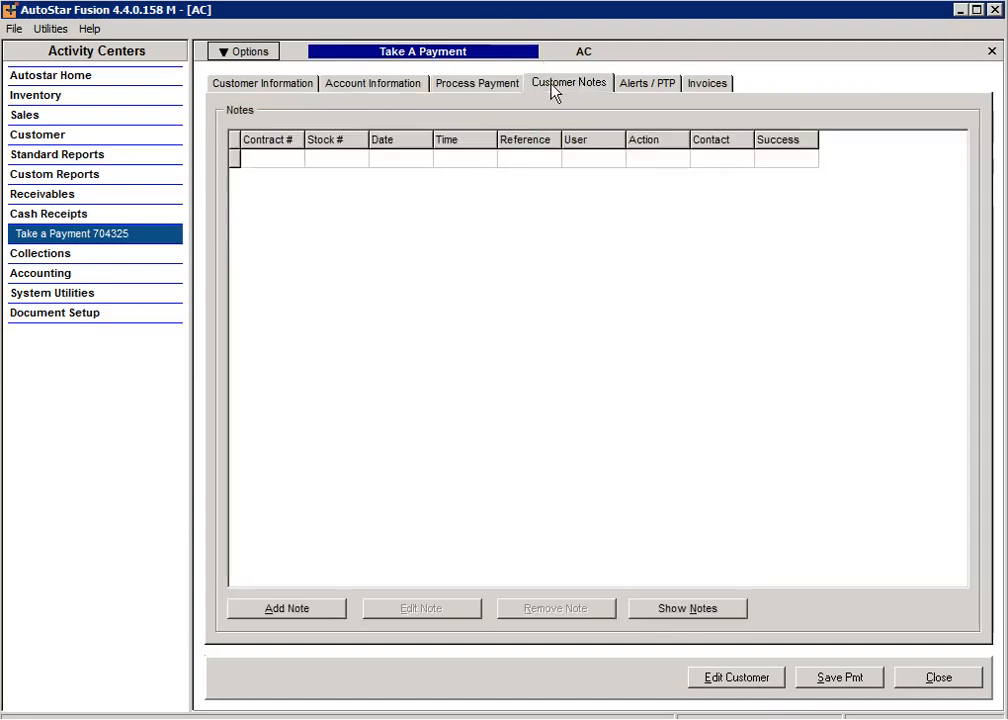
pyautogui.click(682, 614)
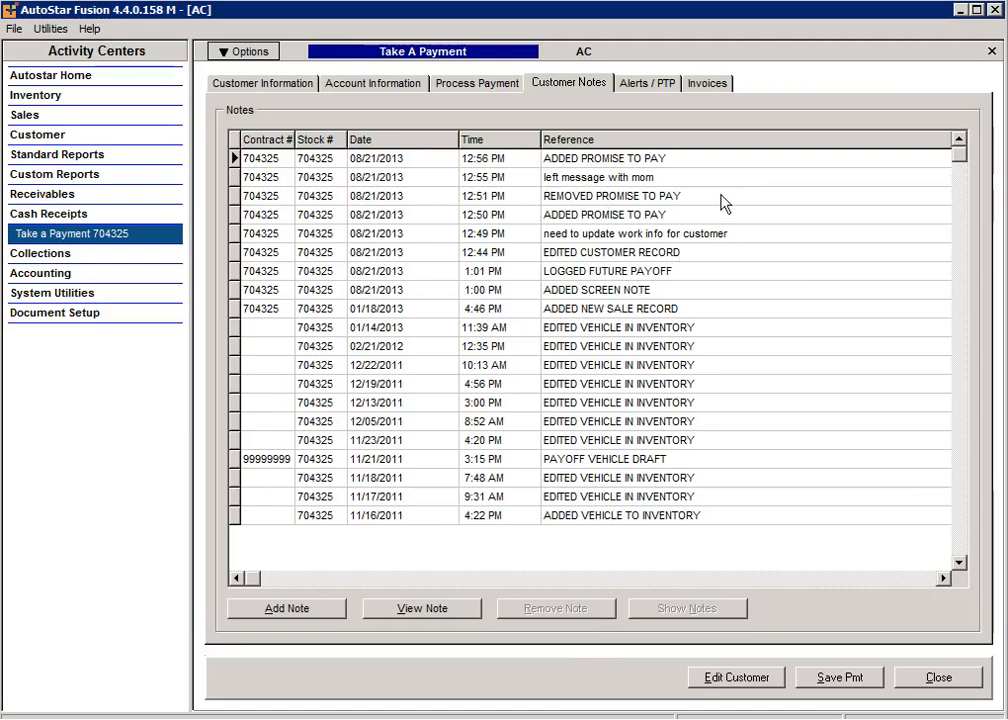
pyautogui.click(300, 612)
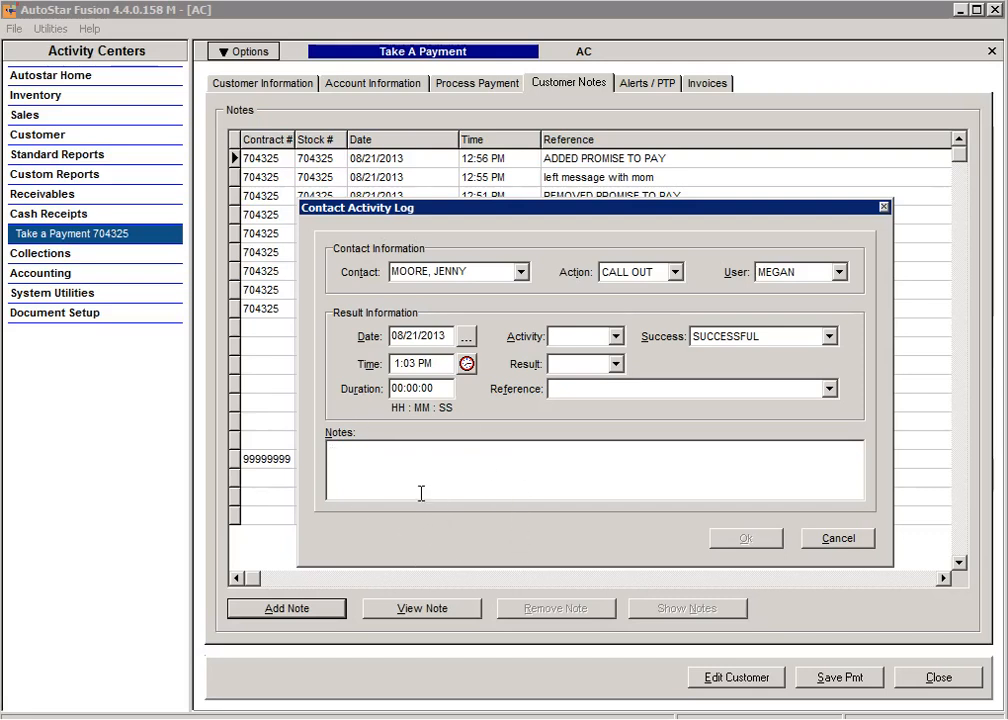
pyautogui.click(836, 539)
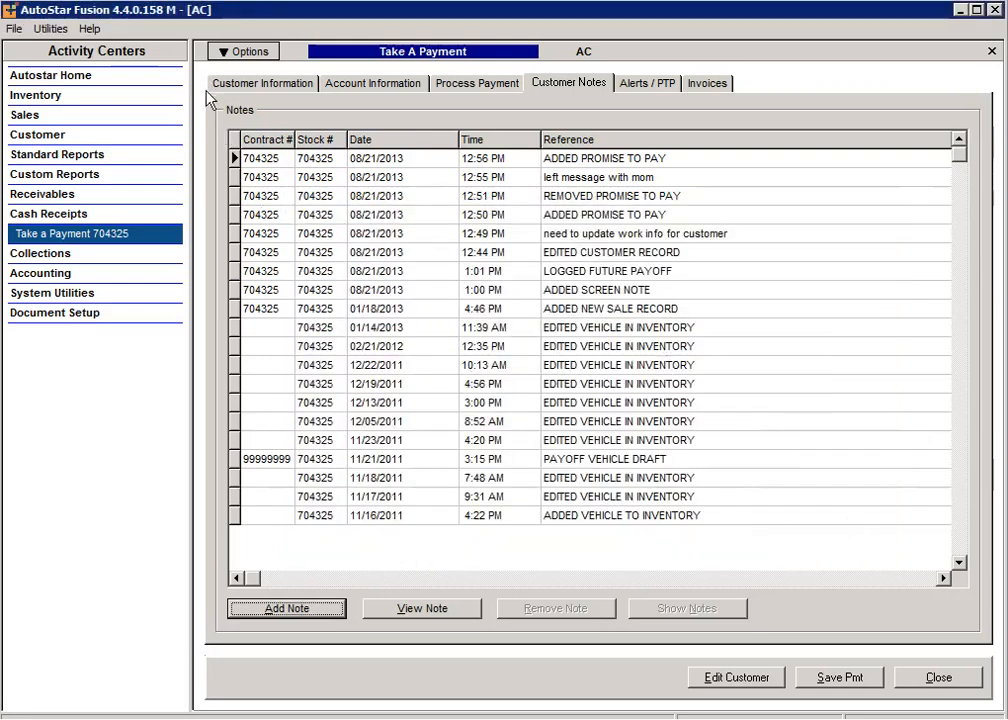
pyautogui.click(412, 609)
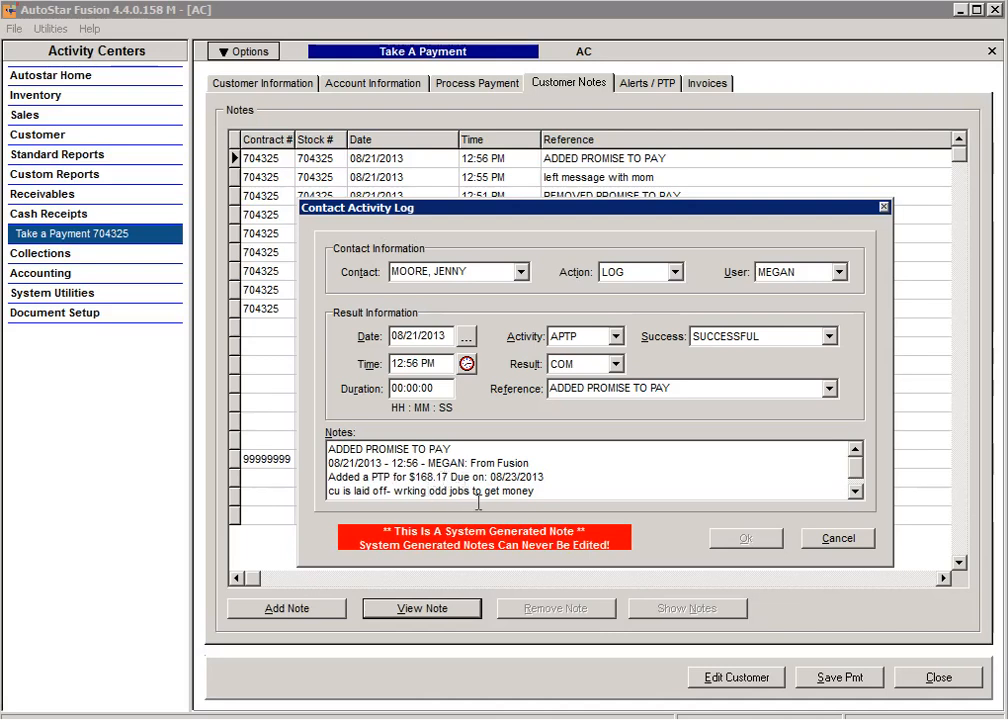
pyautogui.click(824, 541)
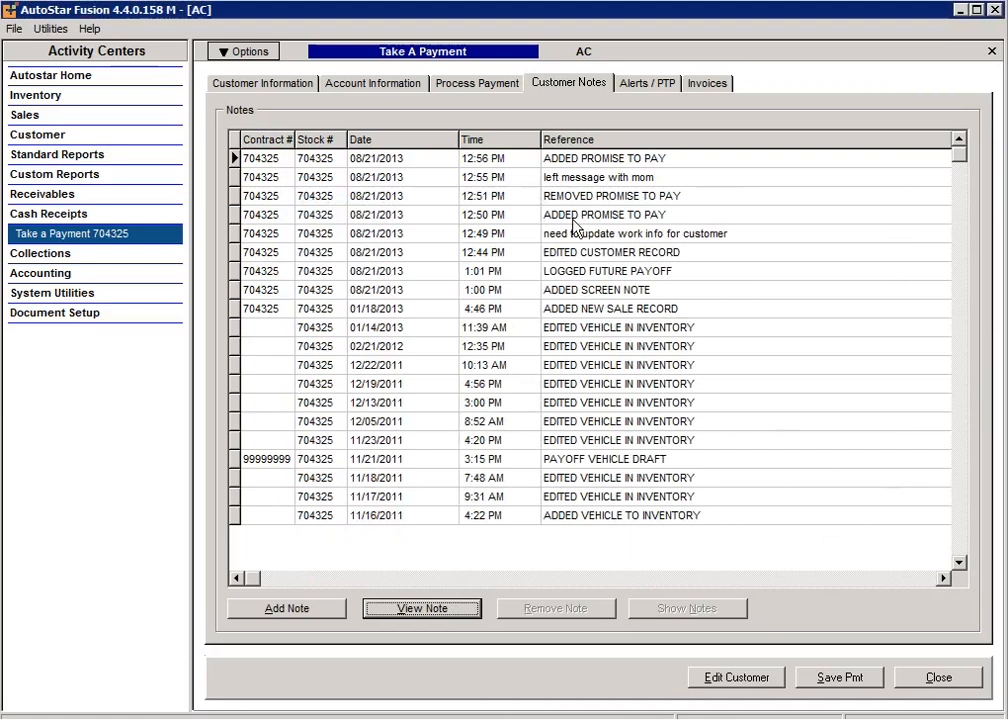
# Step: Review the contract's alerts and start a new promise to pay
pyautogui.click(651, 84)
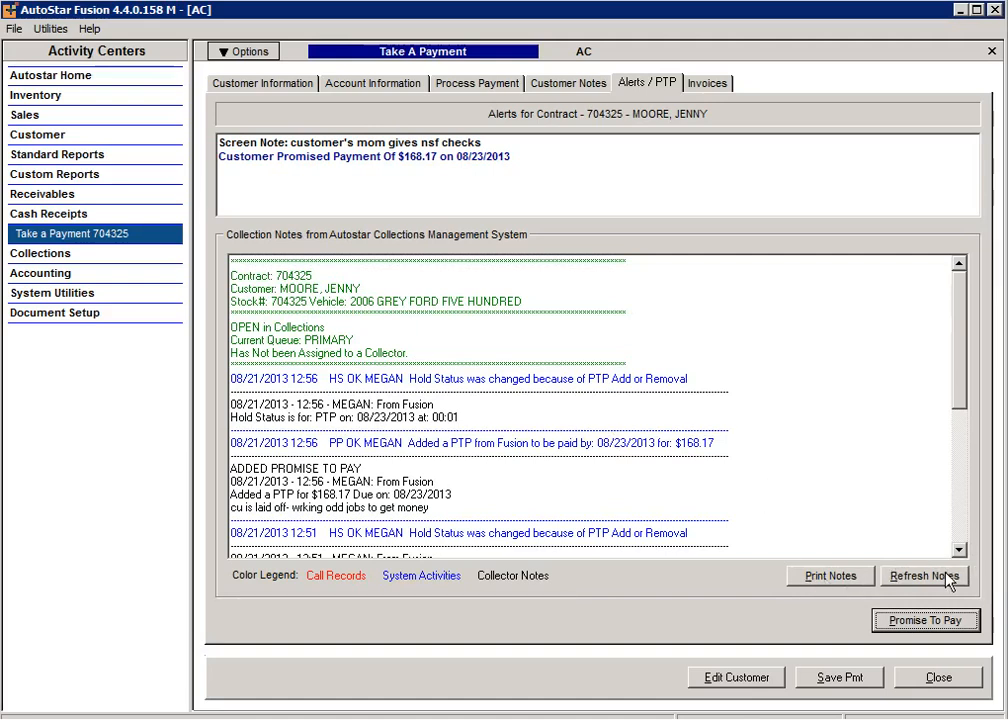
pyautogui.click(943, 627)
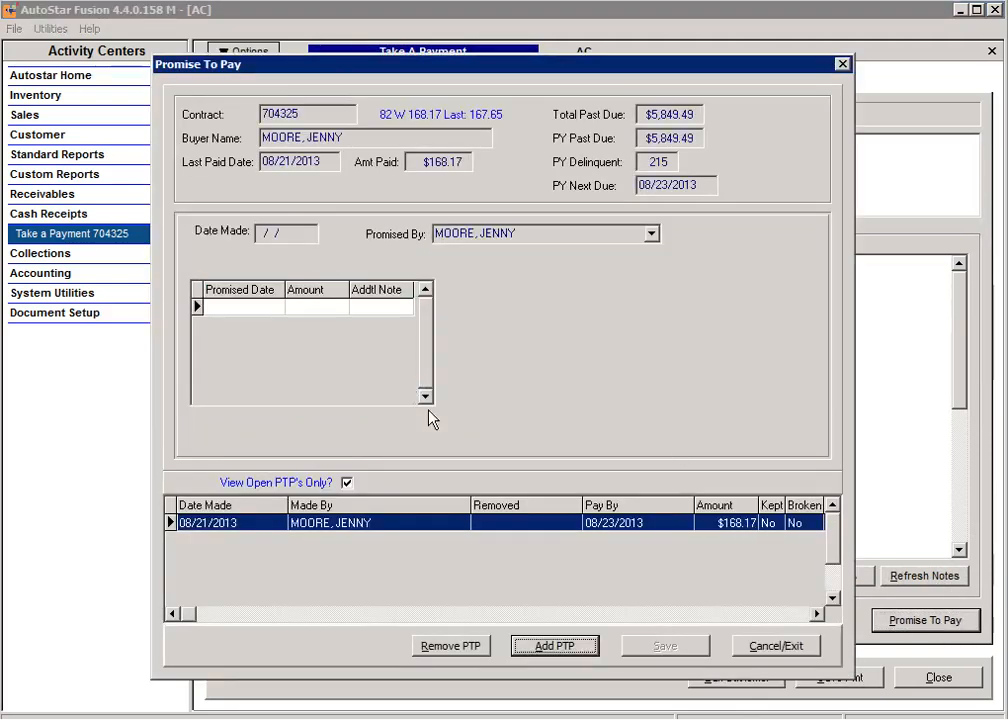
pyautogui.click(555, 646)
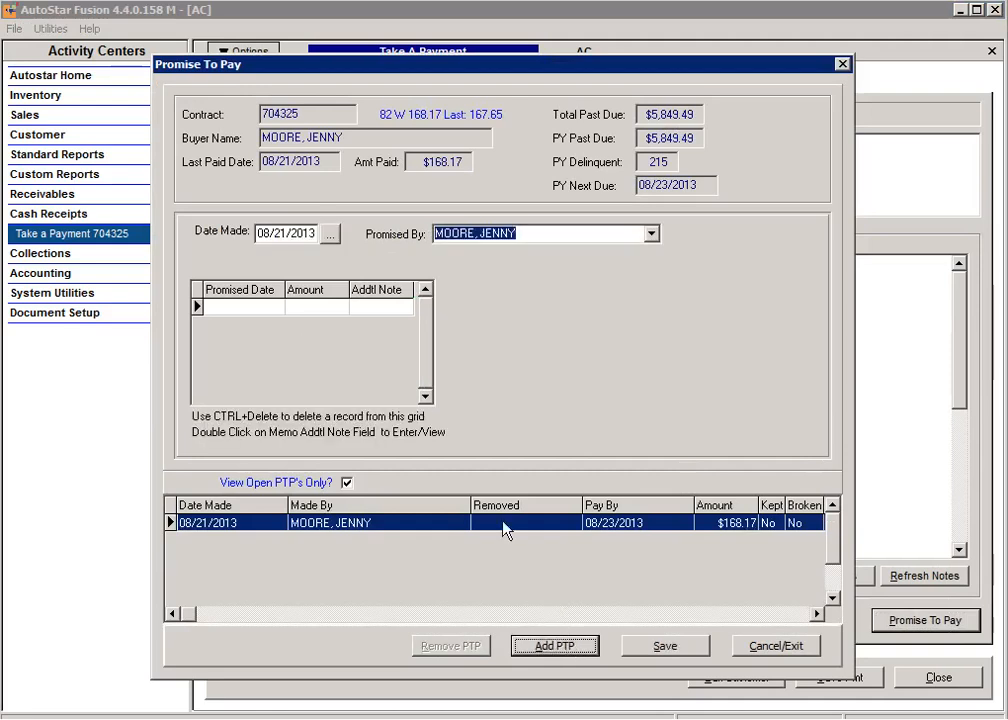
pyautogui.click(258, 308)
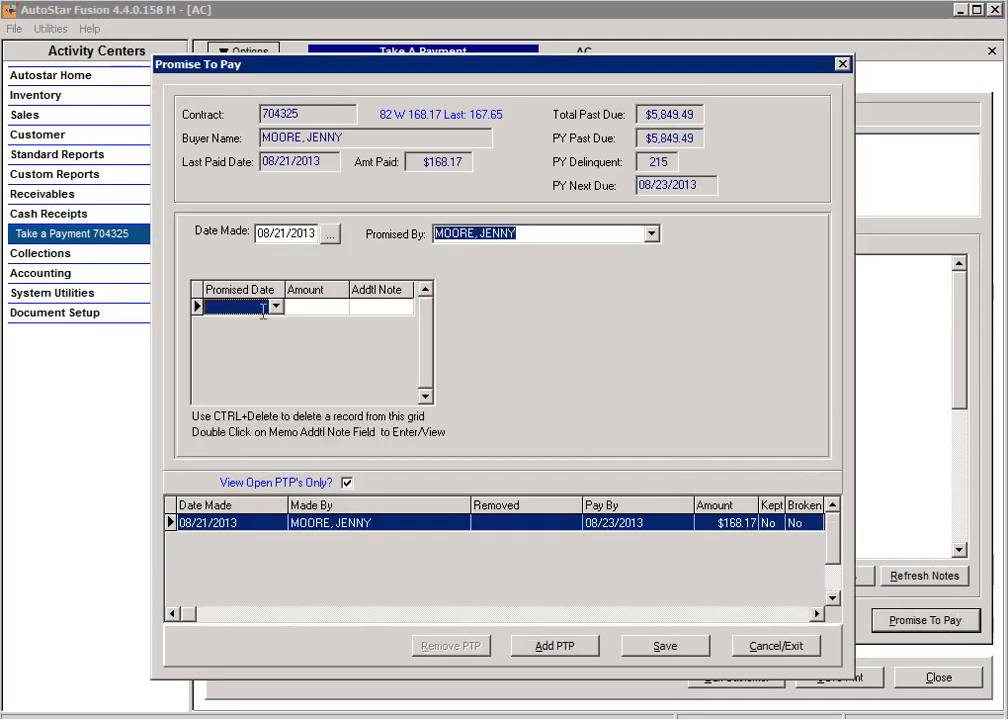
pyautogui.click(275, 307)
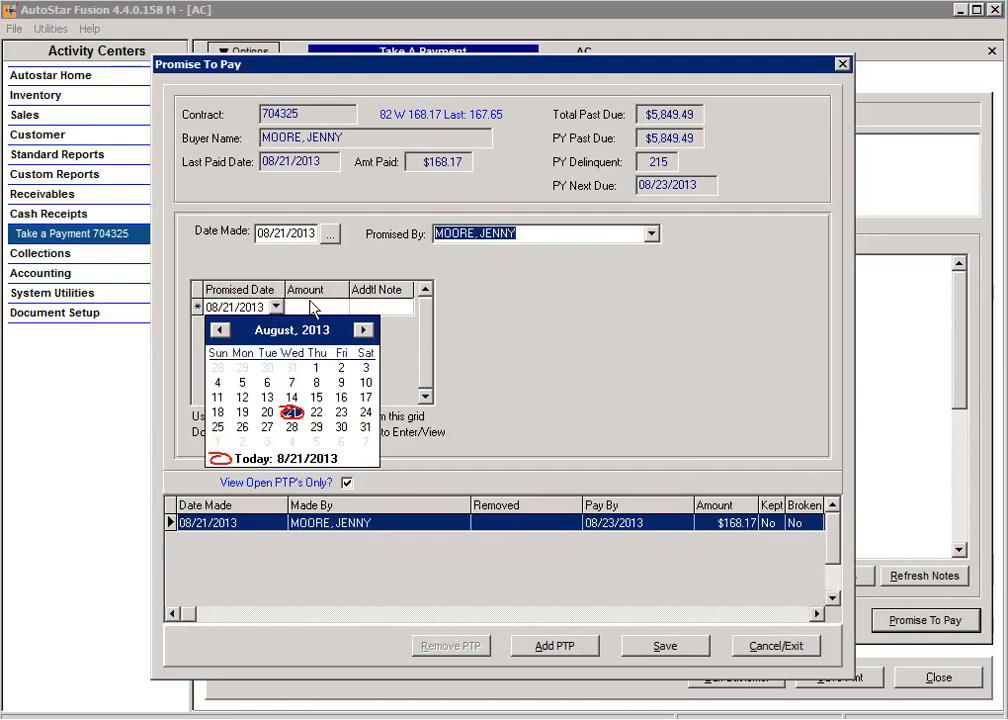
pyautogui.click(318, 308)
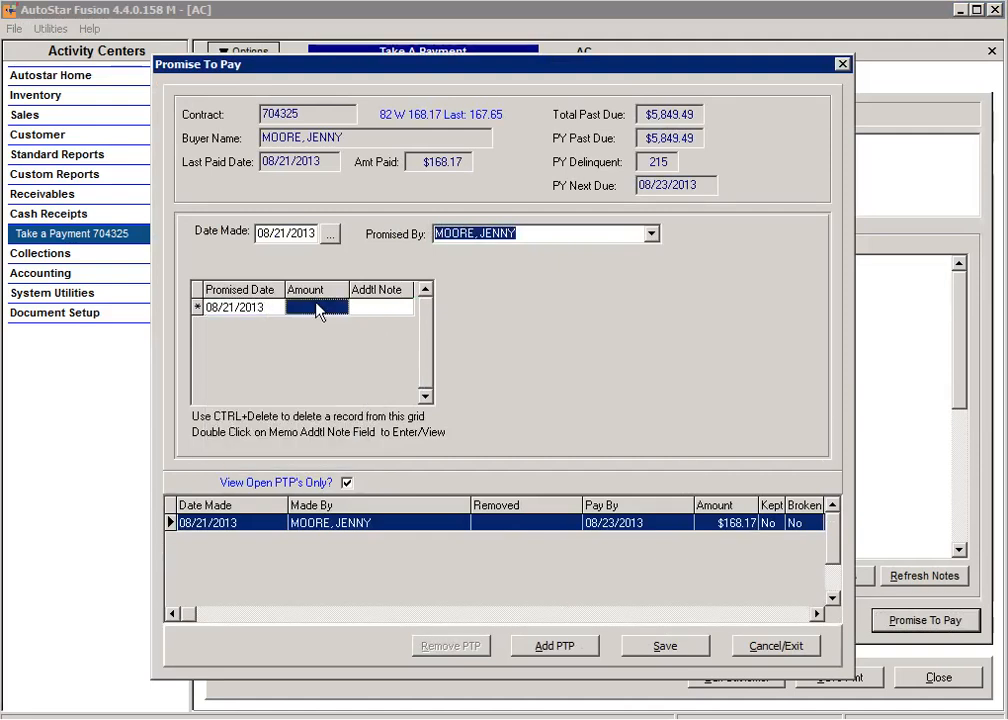
pyautogui.doubleClick(376, 317)
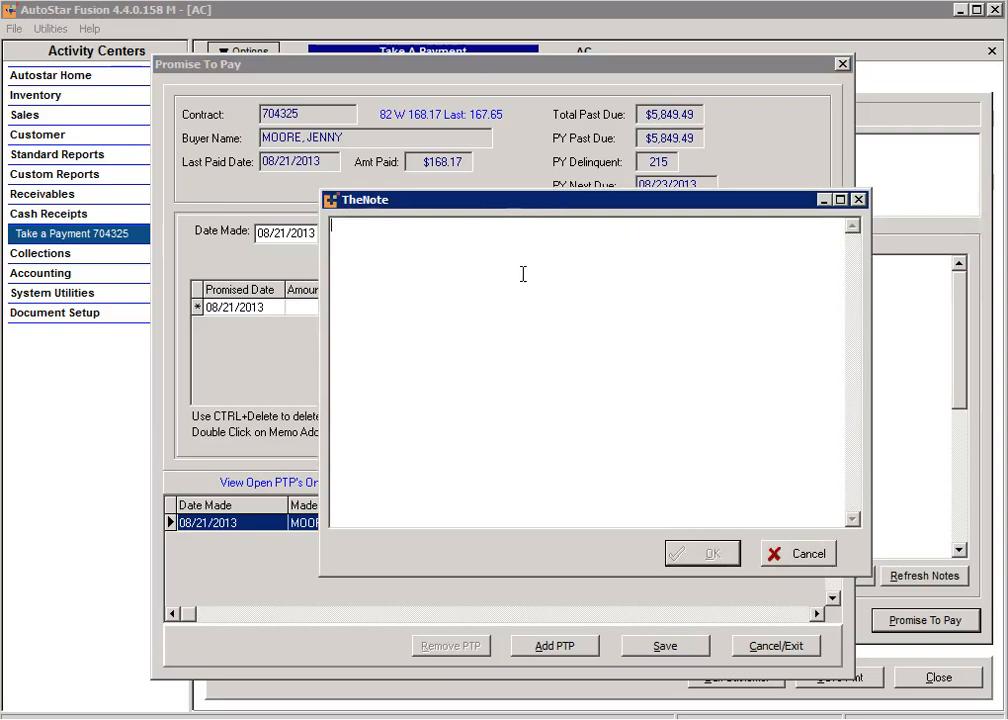
pyautogui.click(803, 555)
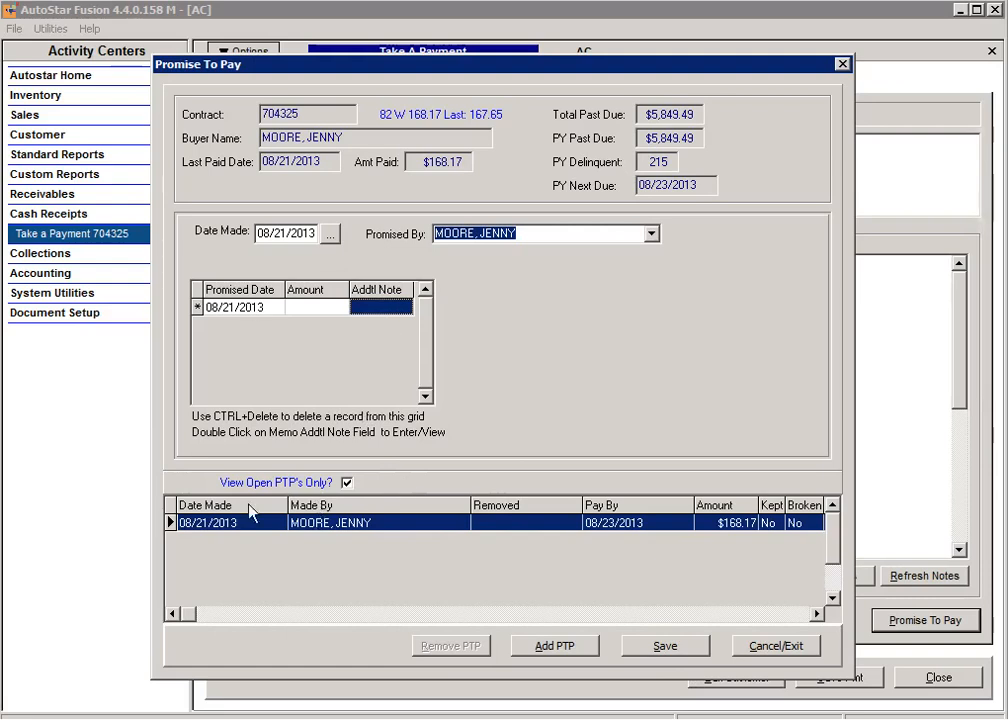
# Step: Set the new promise's date to 08/30/2013 and its amount to $168.17
pyautogui.click(278, 311)
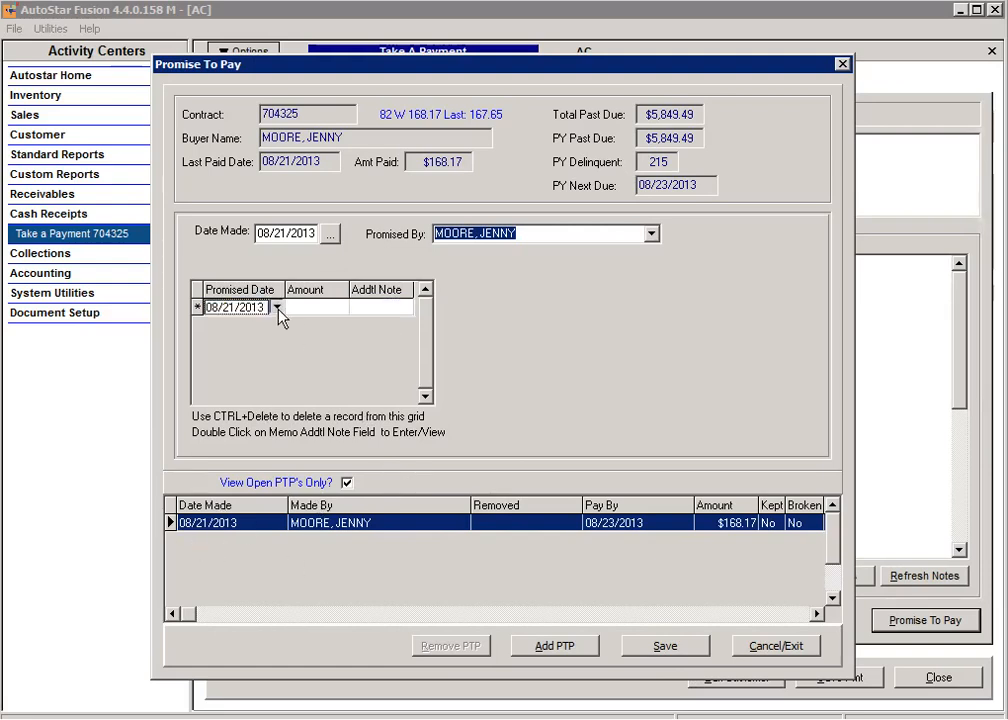
pyautogui.click(277, 308)
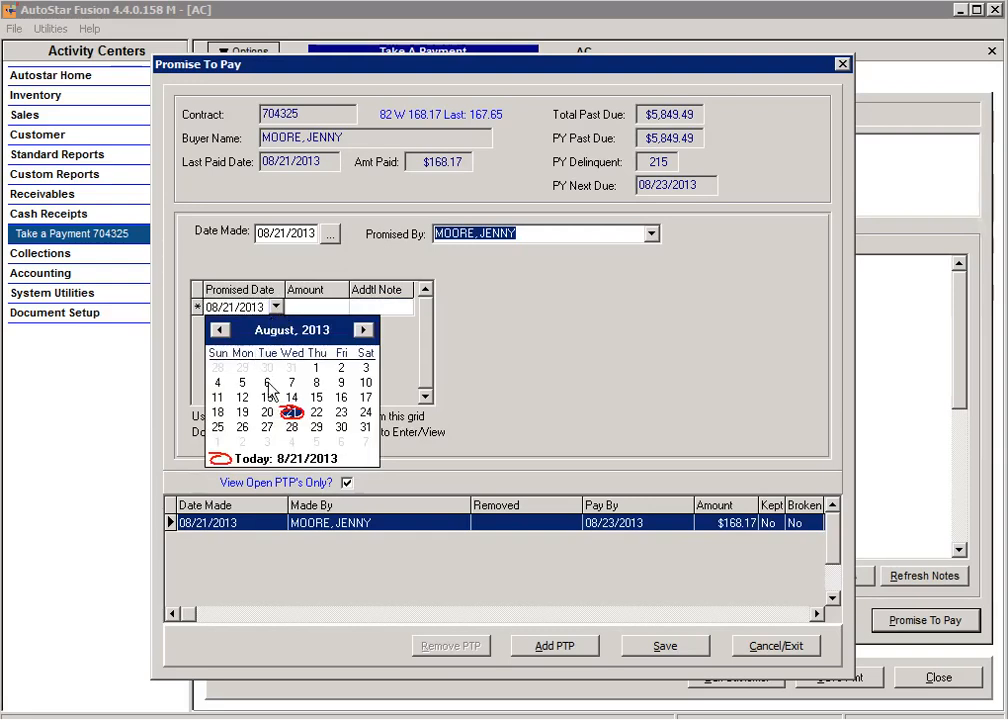
pyautogui.click(340, 427)
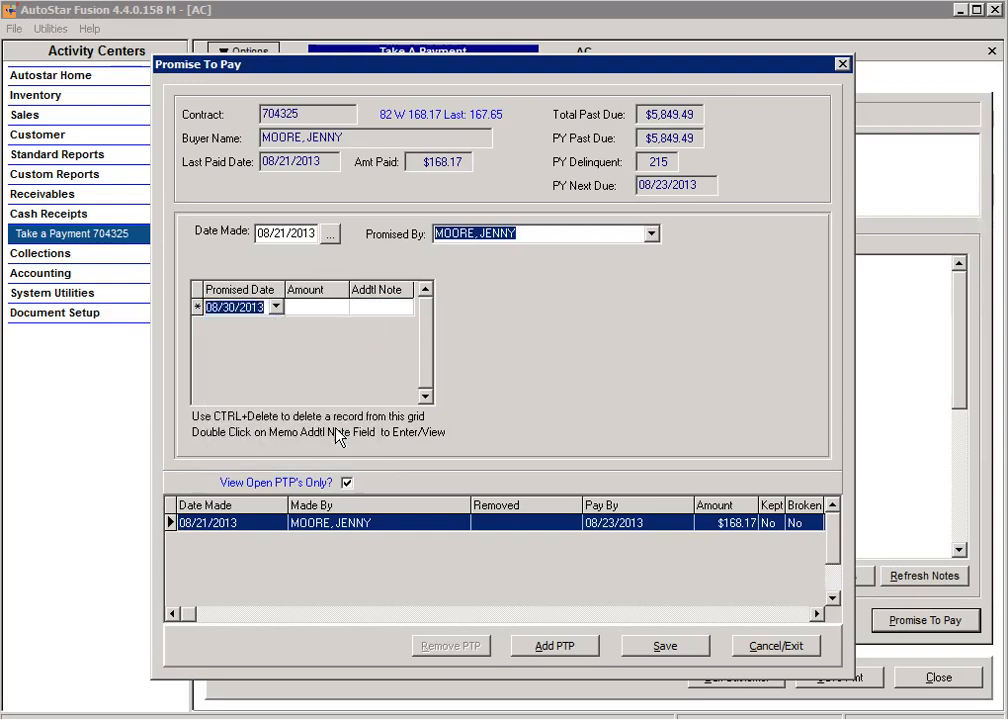
pyautogui.click(347, 308)
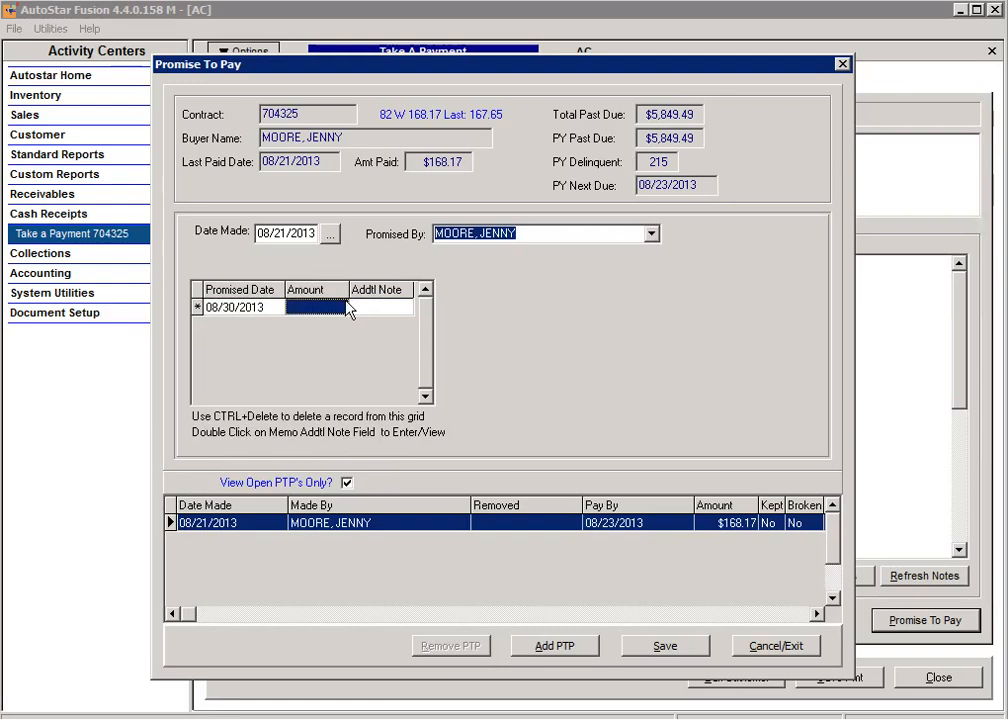
pyautogui.write('168.3')
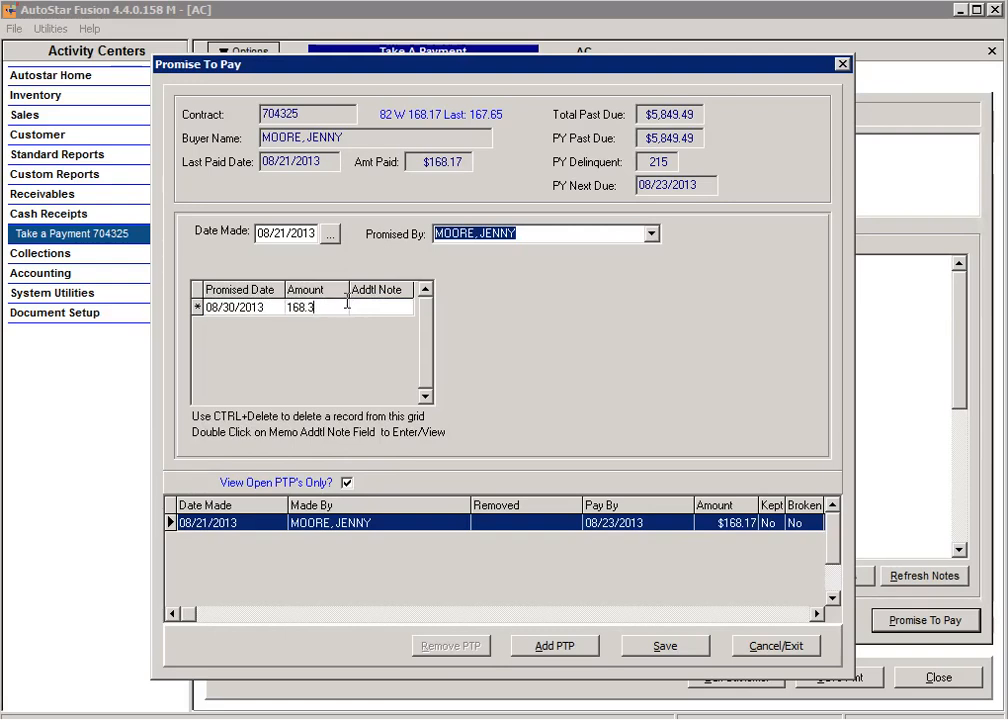
pyautogui.write('7')
pyautogui.press('Tab')
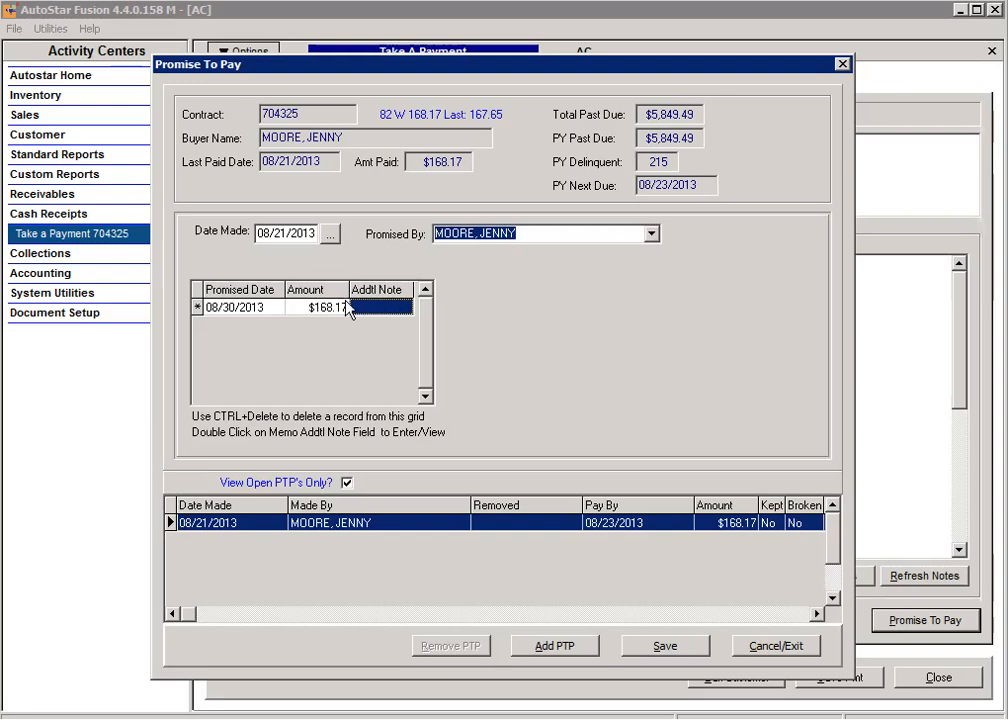
# Step: Add the note "customer is trying to catch up" to the promise, save the promise to pay and return to the alerts
pyautogui.doubleClick(370, 308)
pyautogui.write('cu')
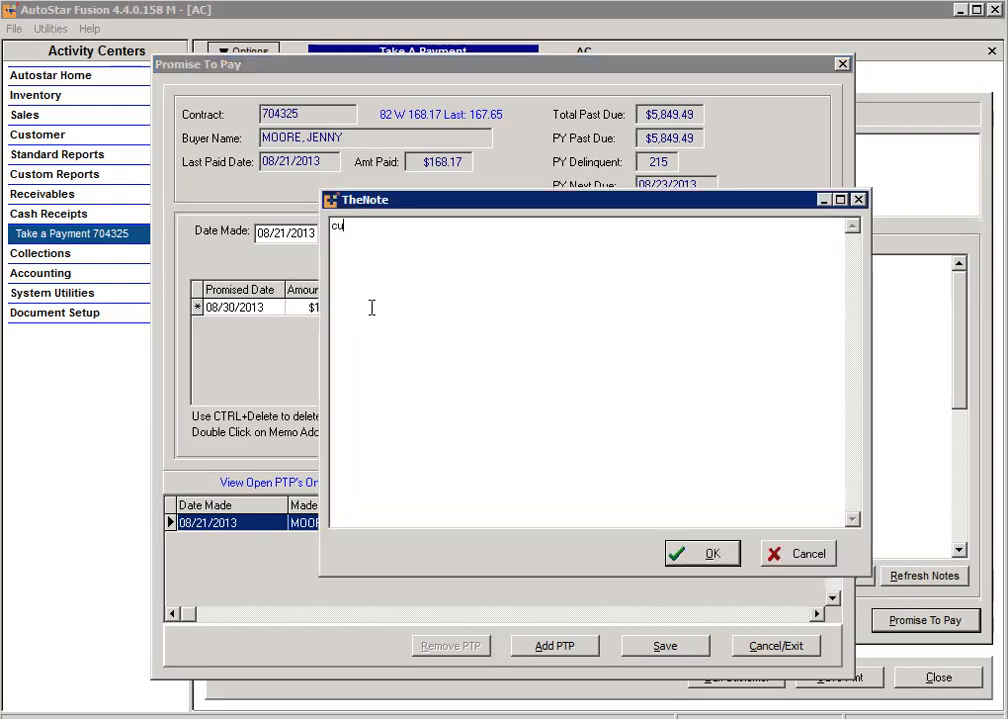
pyautogui.write('stomer is trying to catch up')
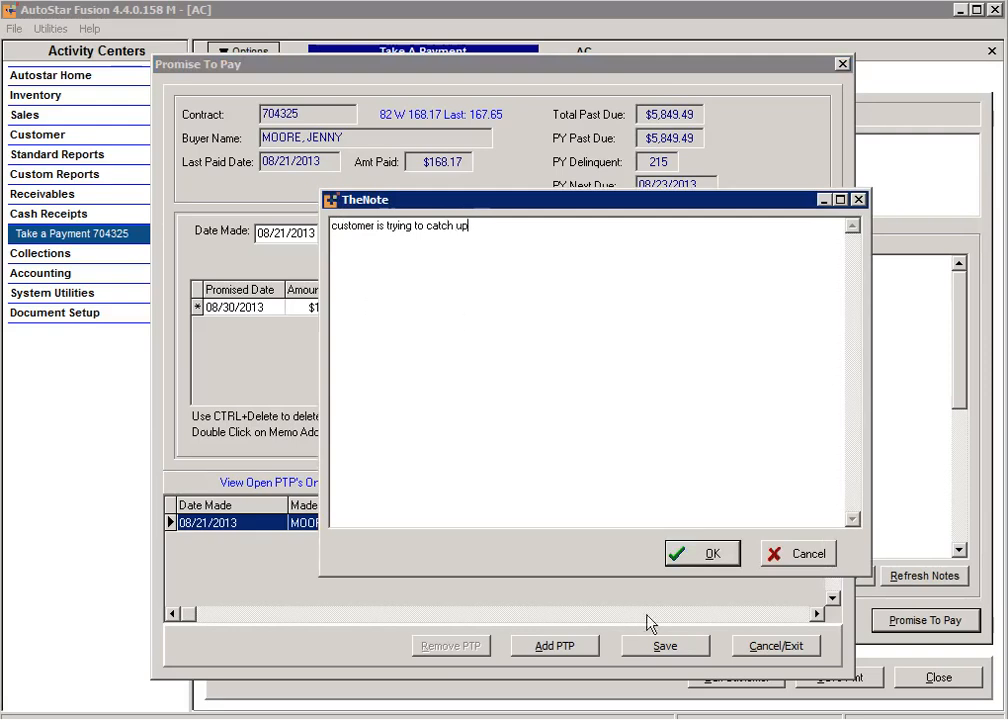
pyautogui.click(704, 549)
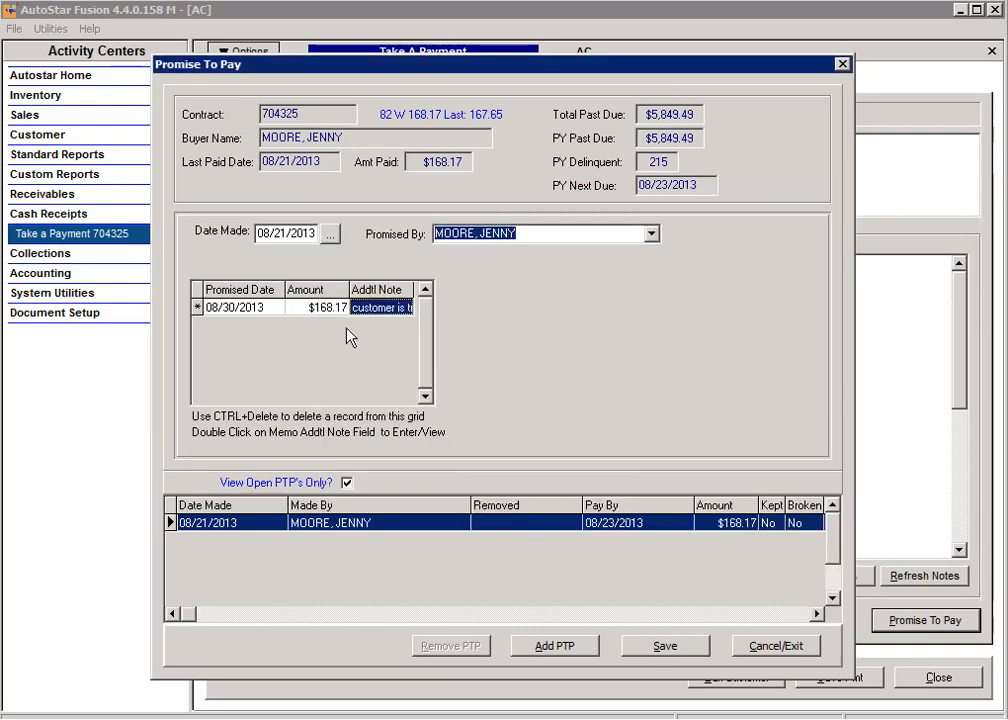
pyautogui.click(663, 647)
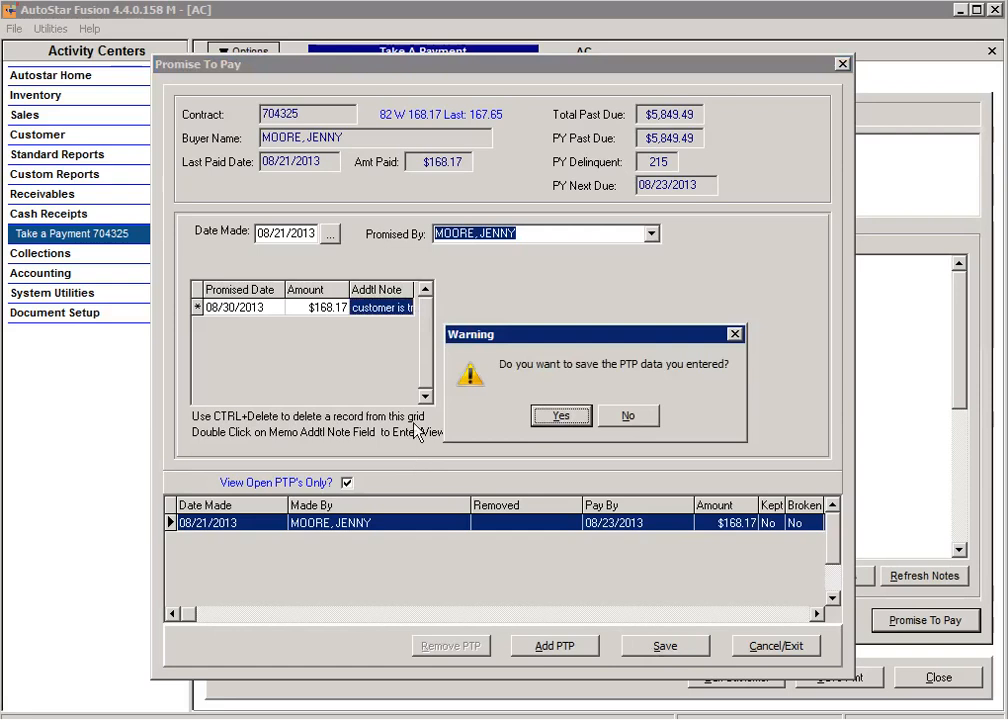
pyautogui.click(556, 414)
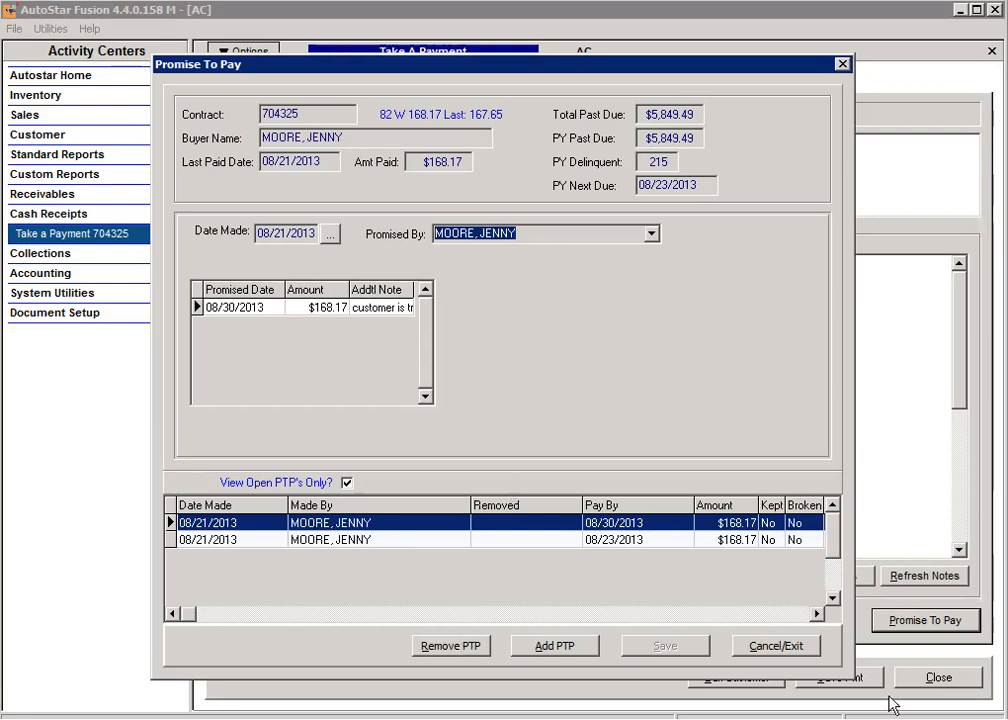
pyautogui.click(797, 645)
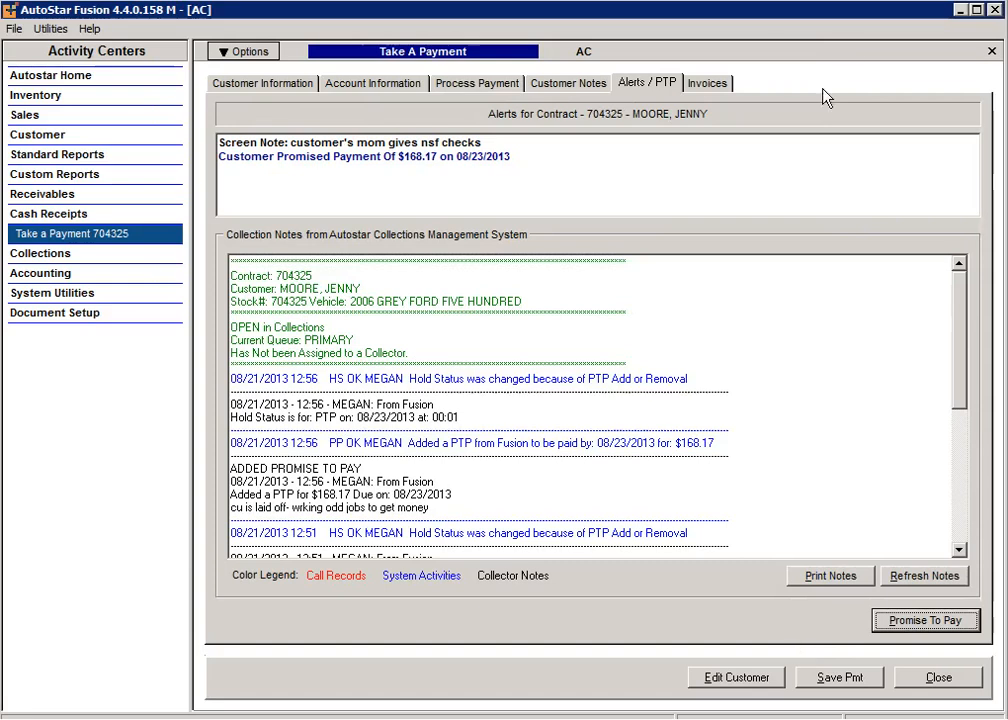
# Step: View the invoices due for the contract and inspect its late fees without changing them
pyautogui.click(720, 84)
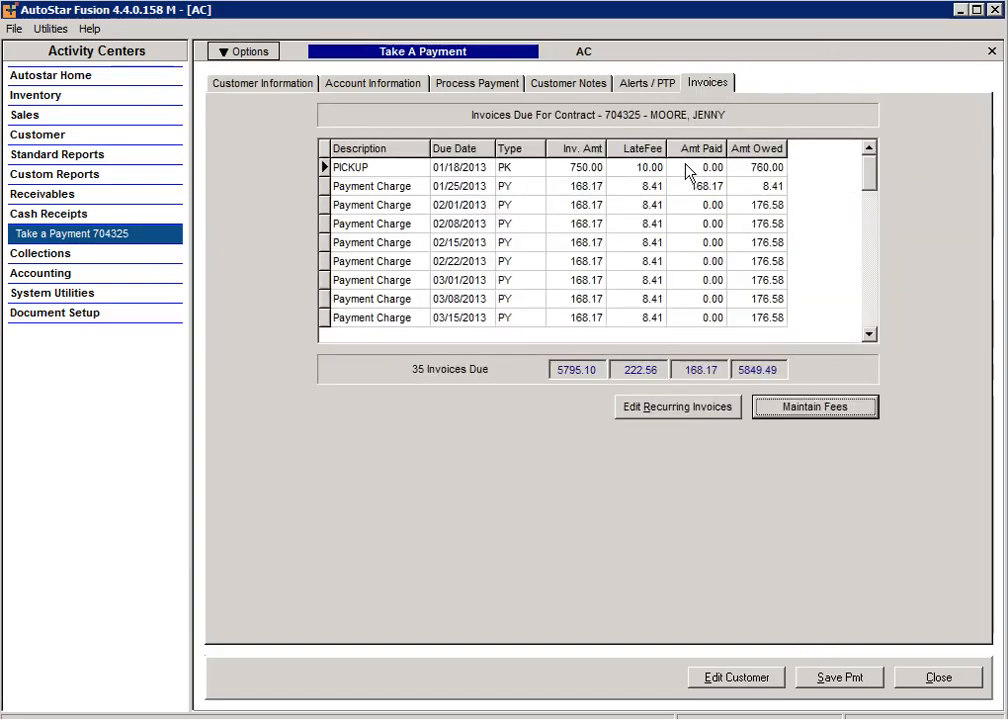
pyautogui.click(816, 408)
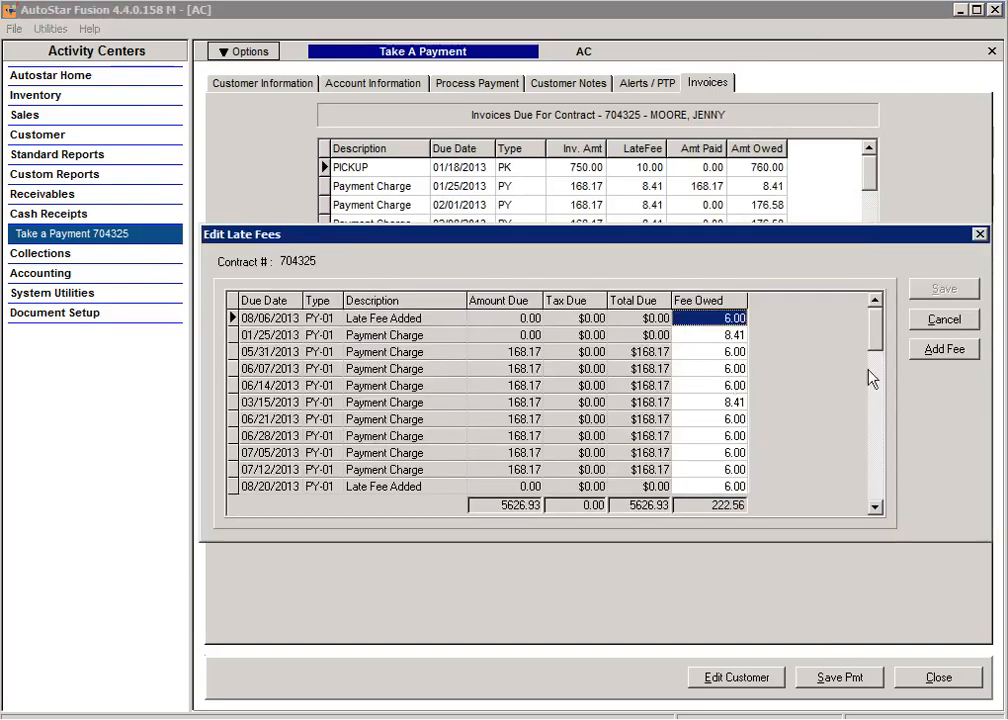
pyautogui.click(950, 320)
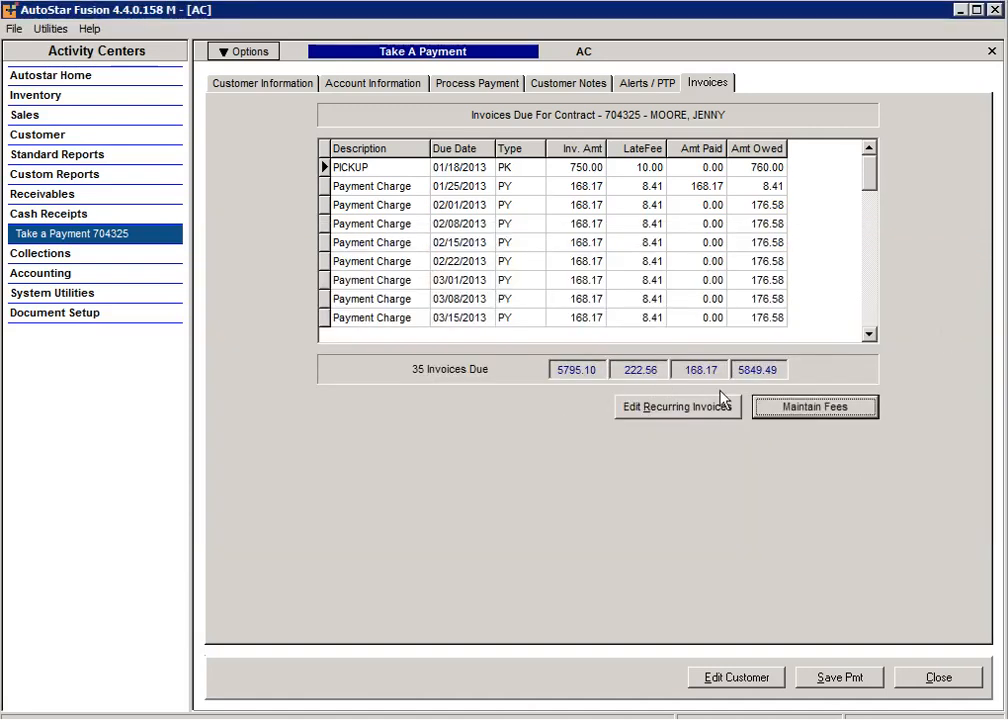
# Step: Open the payment entry form and check the options for how the payment was made, keeping Walk-In
pyautogui.click(478, 83)
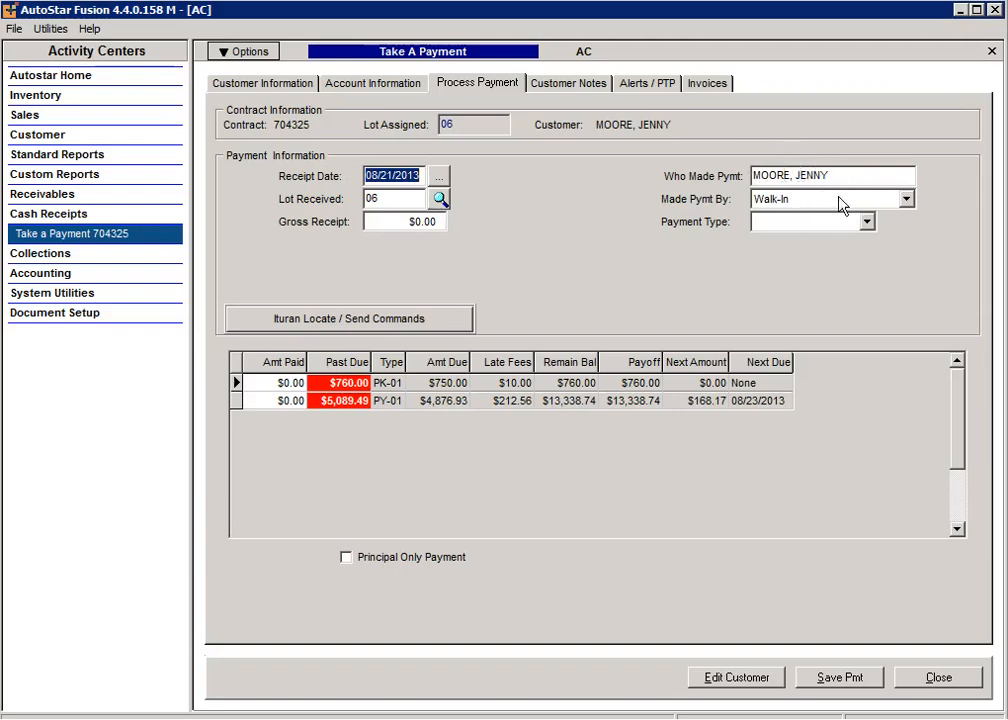
pyautogui.click(907, 199)
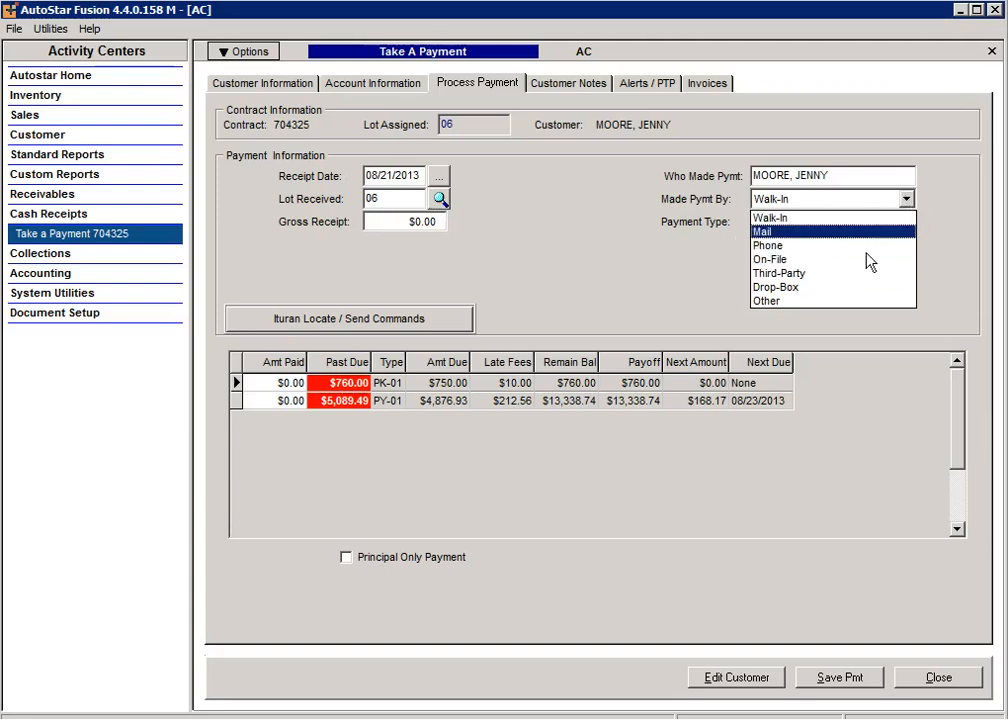
pyautogui.click(907, 200)
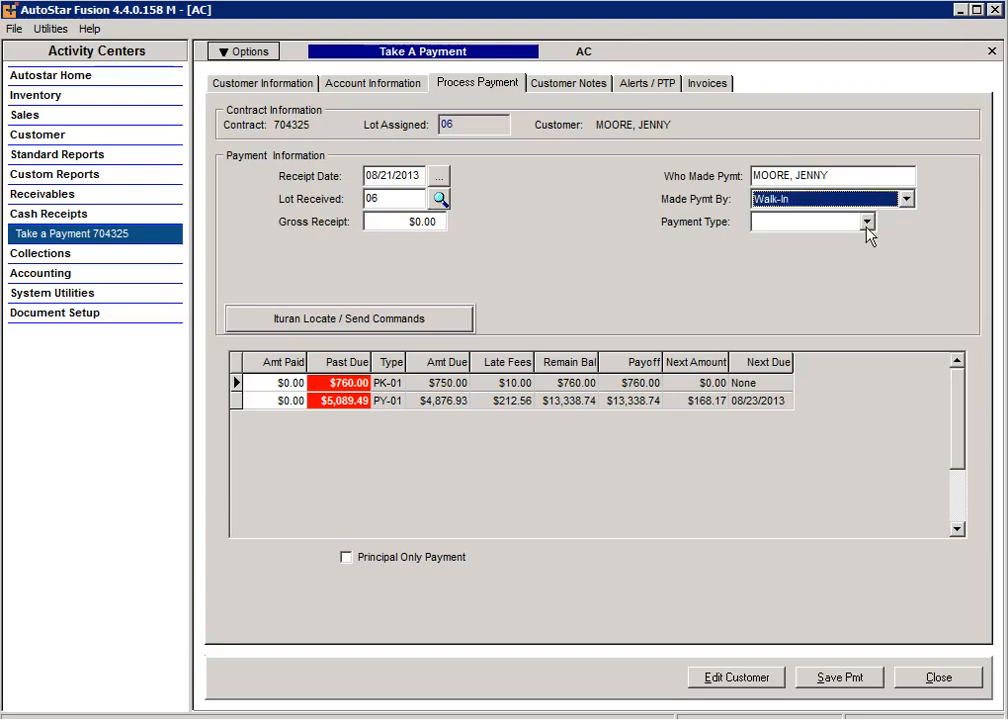
# Step: Set the payment type to CASH and the gross receipt to $200.00
pyautogui.click(867, 223)
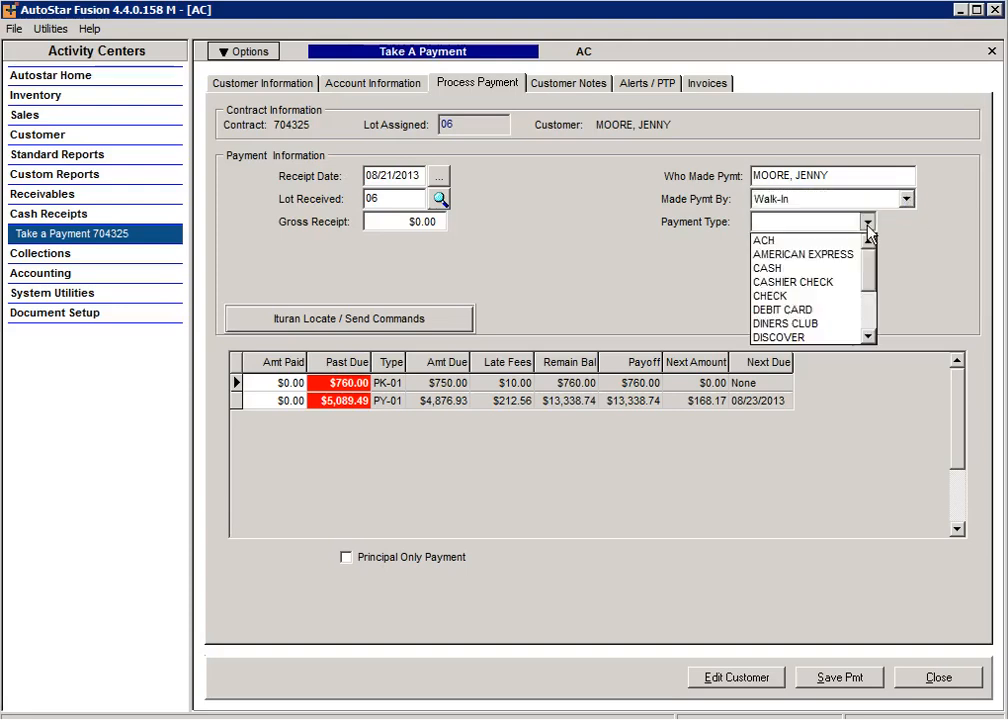
pyautogui.click(785, 271)
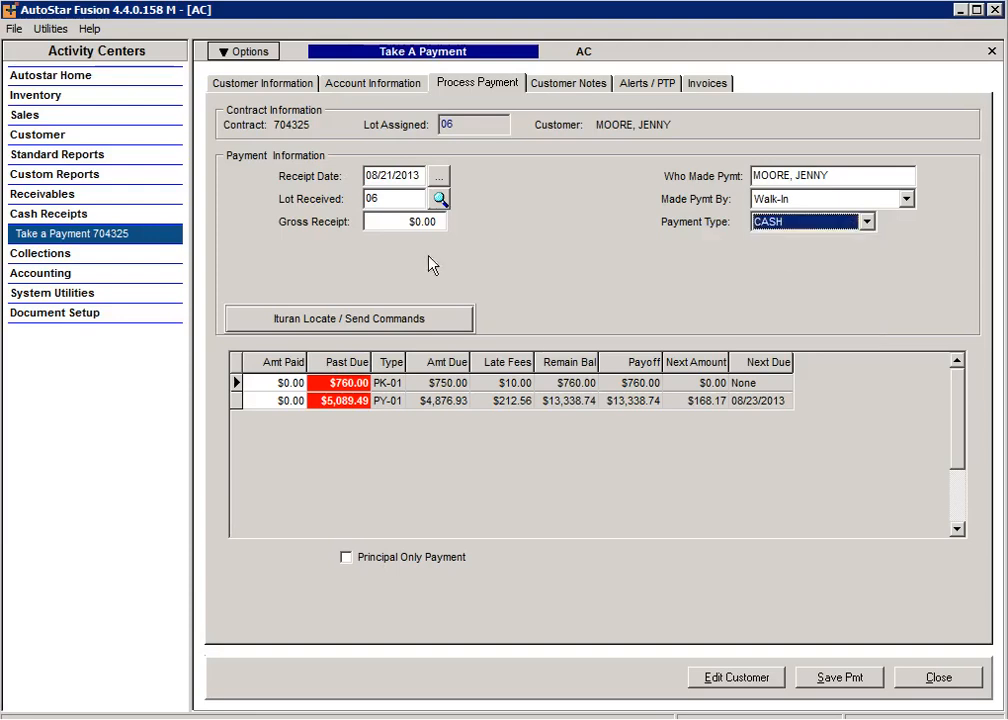
pyautogui.click(417, 236)
pyautogui.doubleClick(417, 236)
pyautogui.write('200.00')
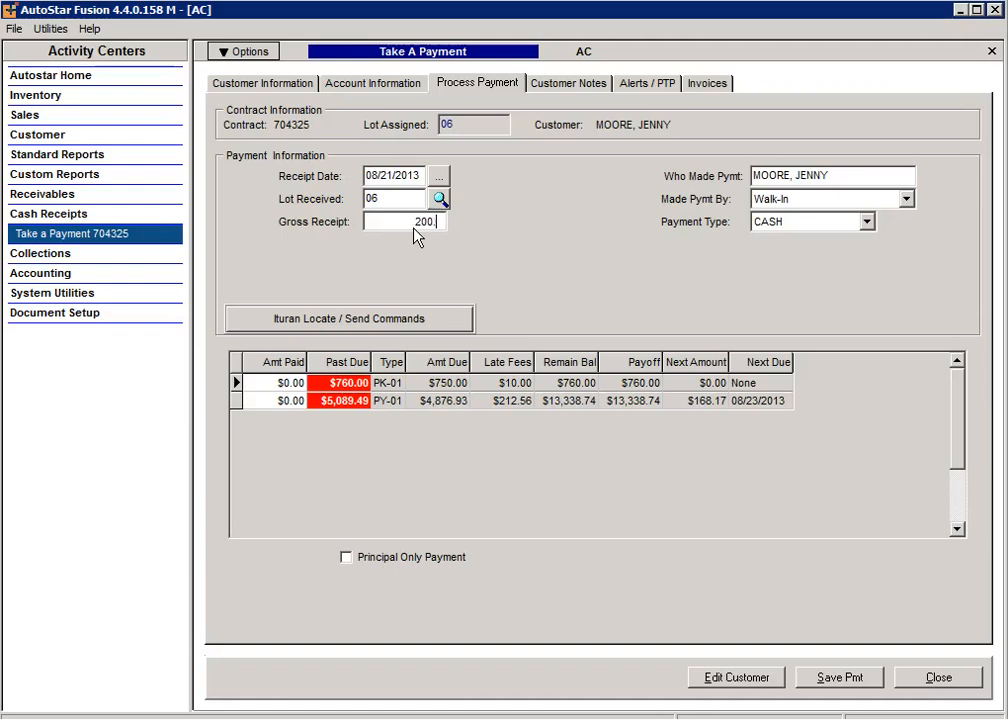
# Step: Apply $168.17 to the PY-01 balance, and try the Principal Only Payment option before turning it back off
pyautogui.click(277, 404)
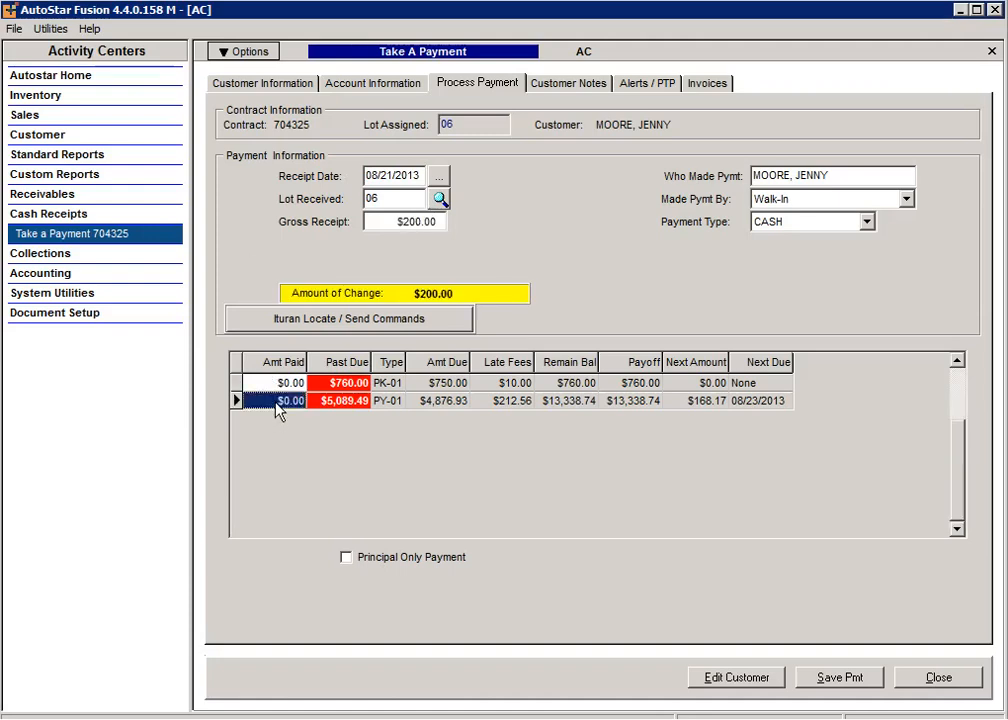
pyautogui.write('168.17')
pyautogui.click(306, 250)
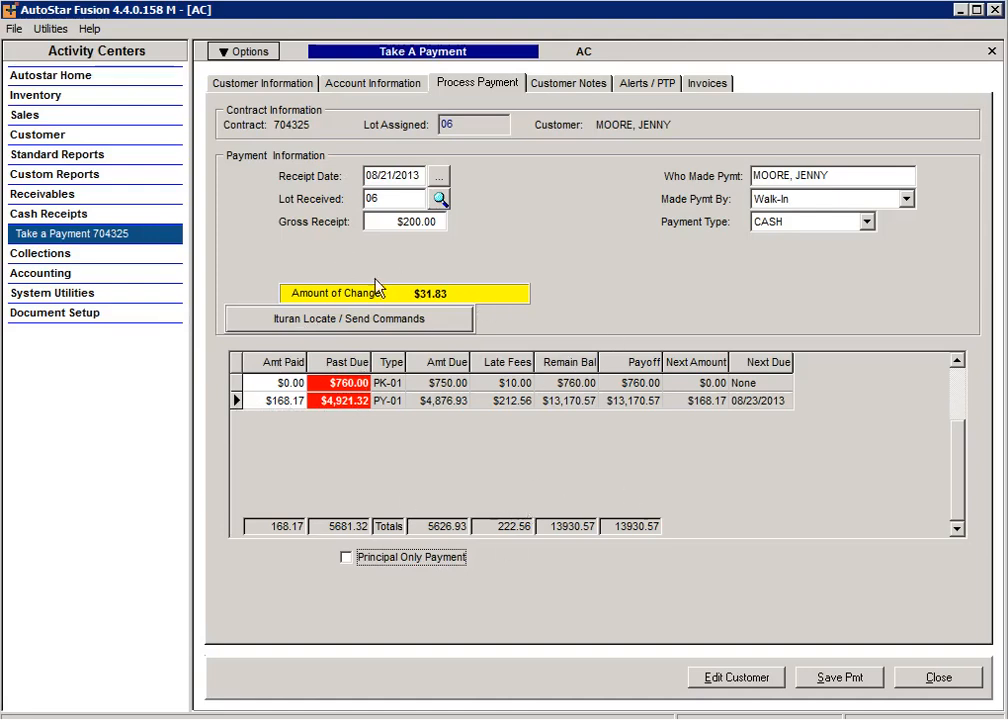
pyautogui.click(346, 558)
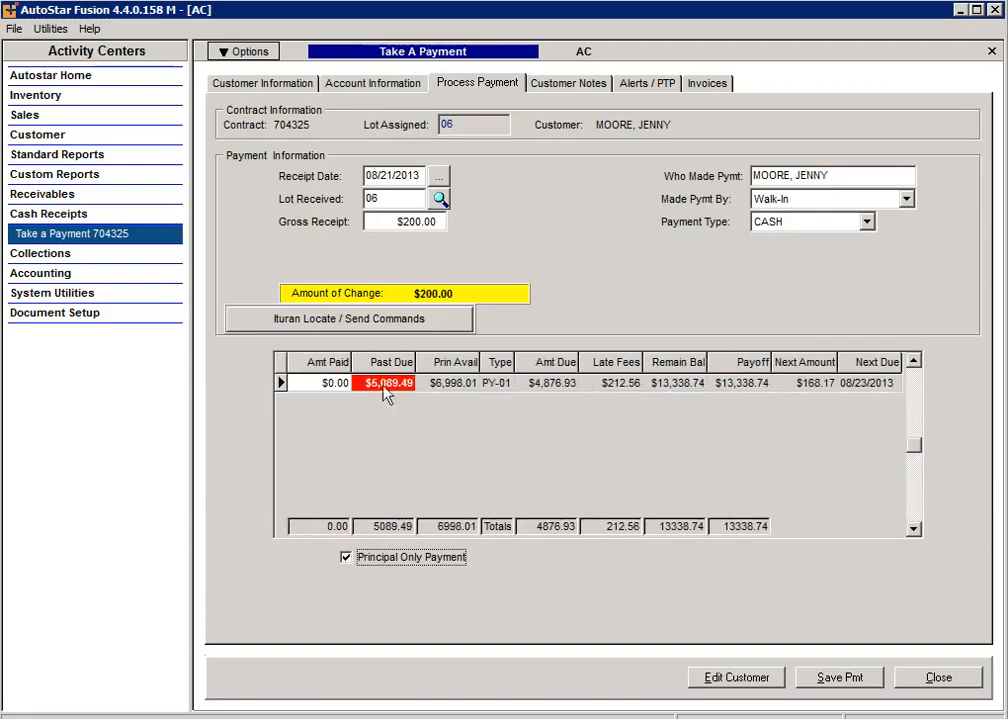
pyautogui.click(346, 558)
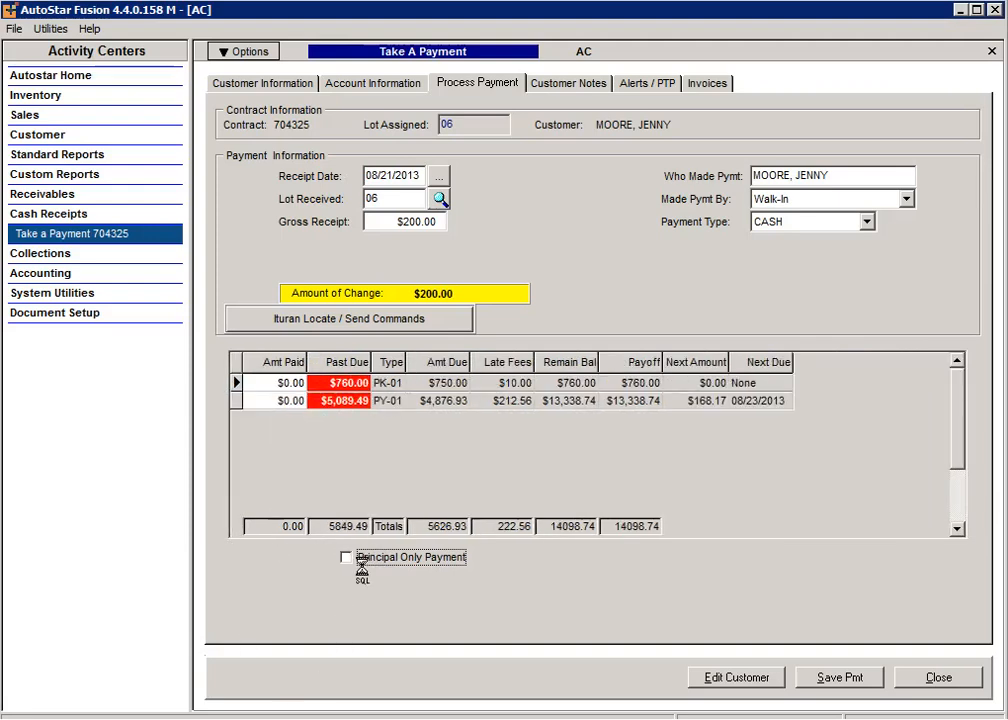
# Step: Apply $168.17 of the receipt to the PY-01 balance
pyautogui.click(272, 401)
pyautogui.write('167')
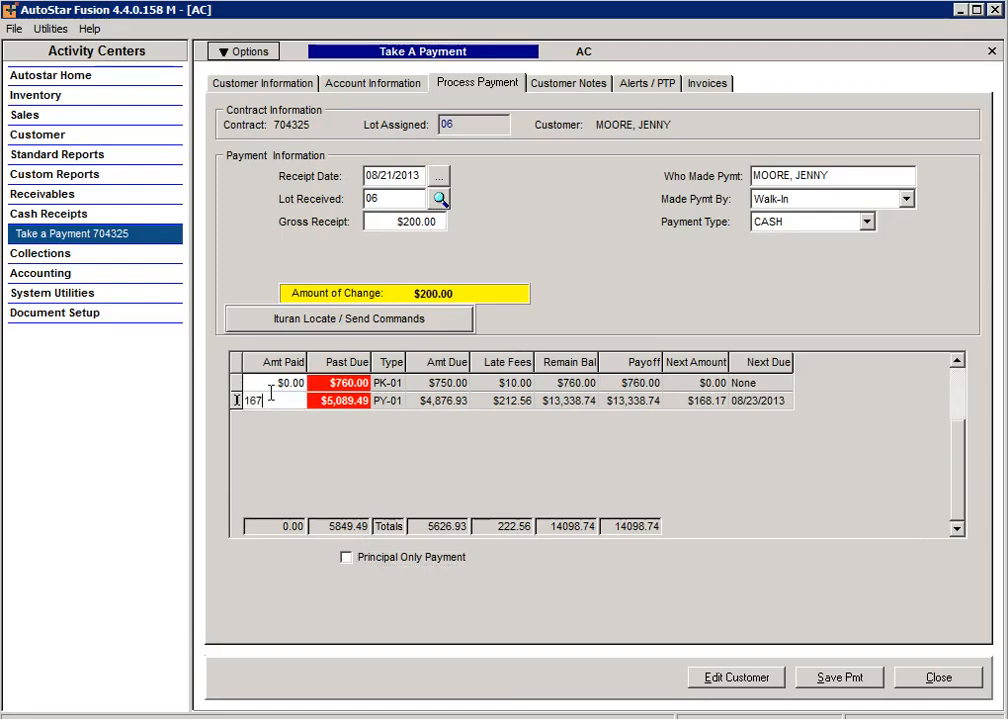
pyautogui.press('BackSpace')
pyautogui.write('8.14')
pyautogui.press('BackSpace')
pyautogui.write('7')
# Step: Save the payment without printing a receipt, finish its GL transactions and continue with this contract
pyautogui.click(836, 681)
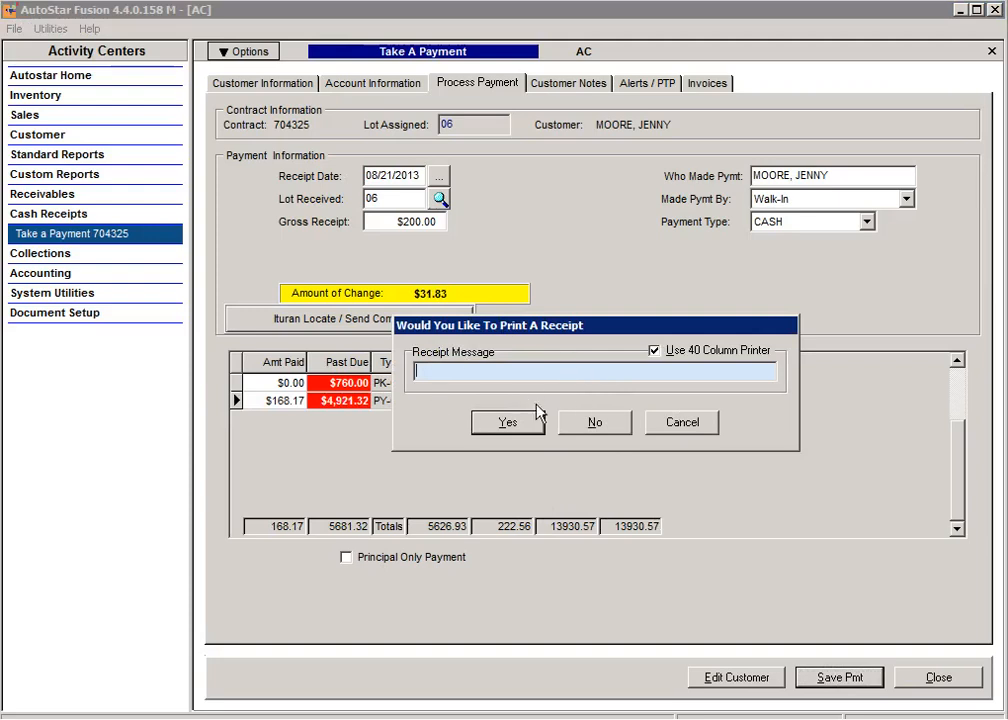
pyautogui.click(596, 422)
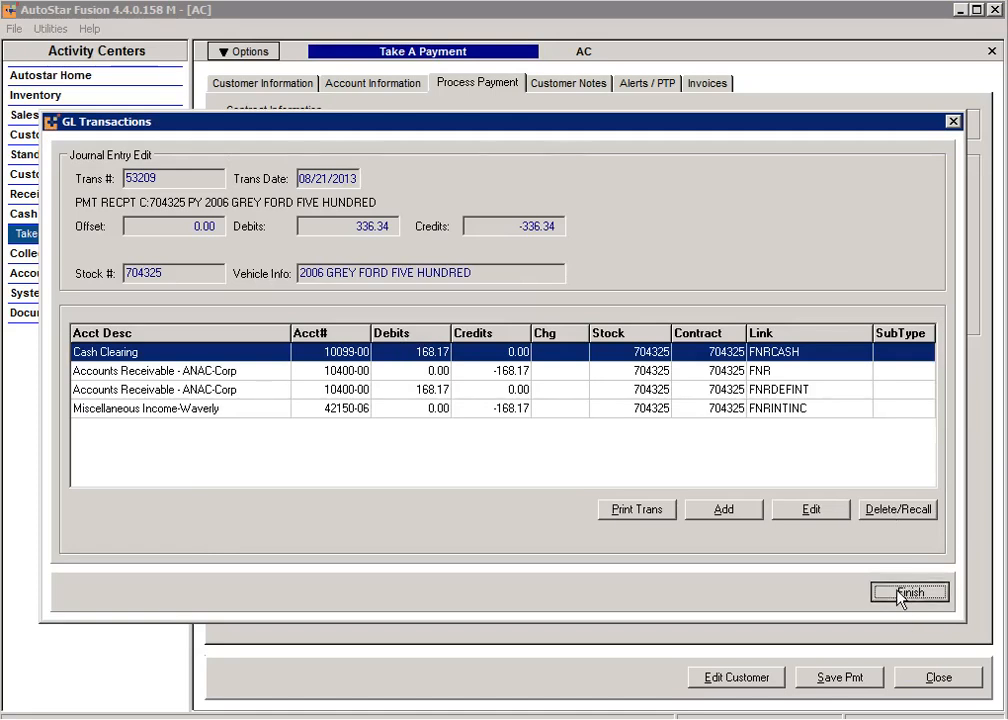
pyautogui.click(902, 594)
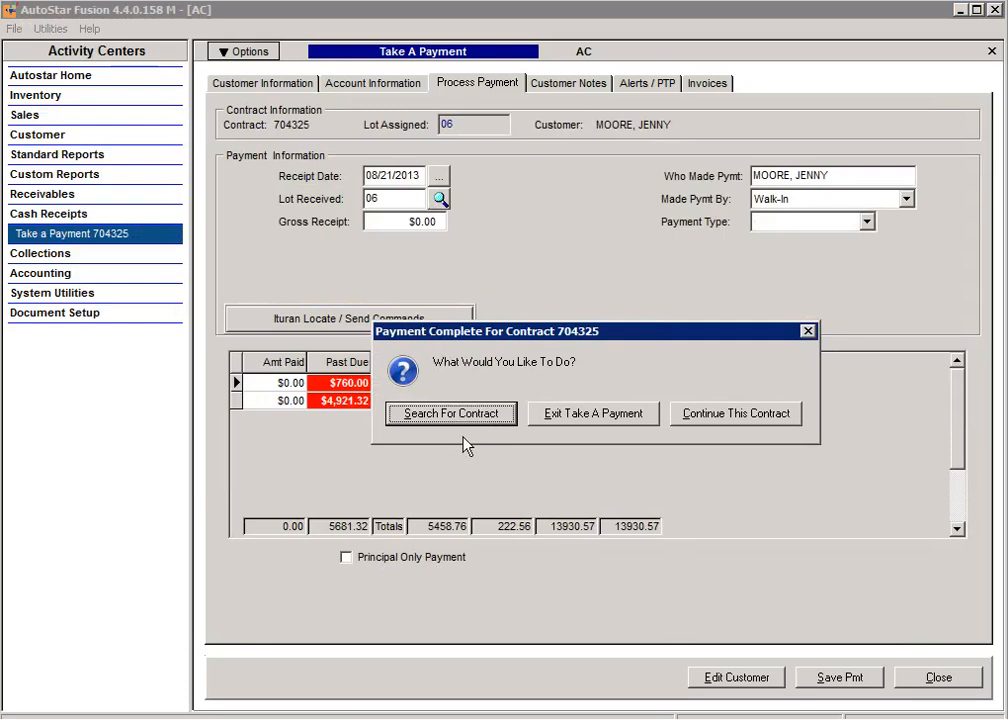
pyautogui.click(738, 418)
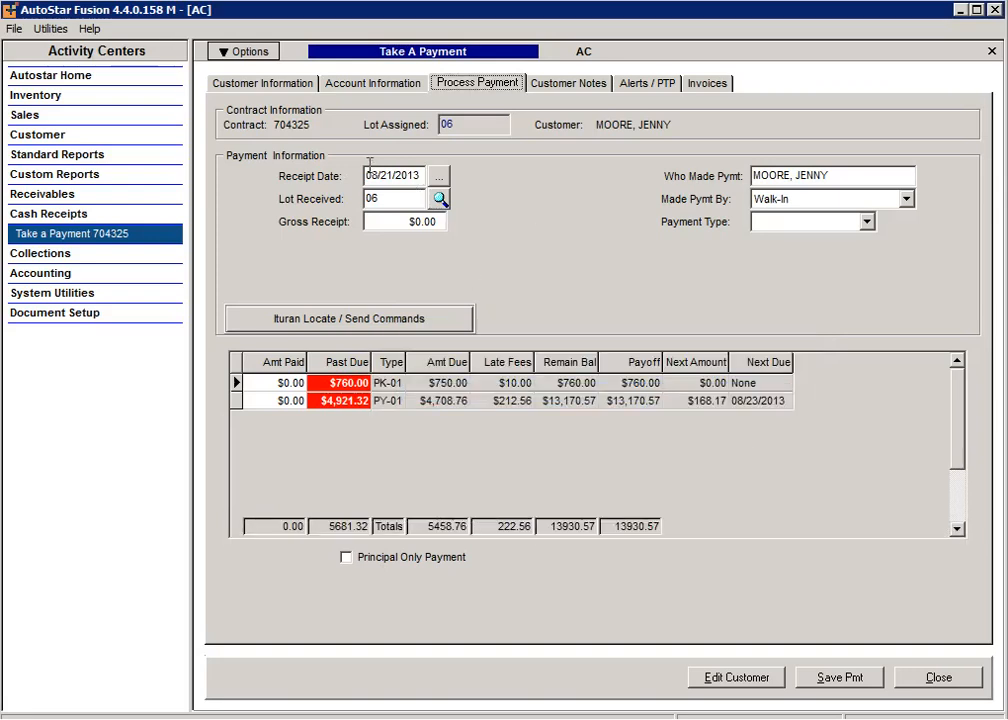
# Step: Review the customer information with its screen note and view the invoices due for the contract
pyautogui.click(264, 50)
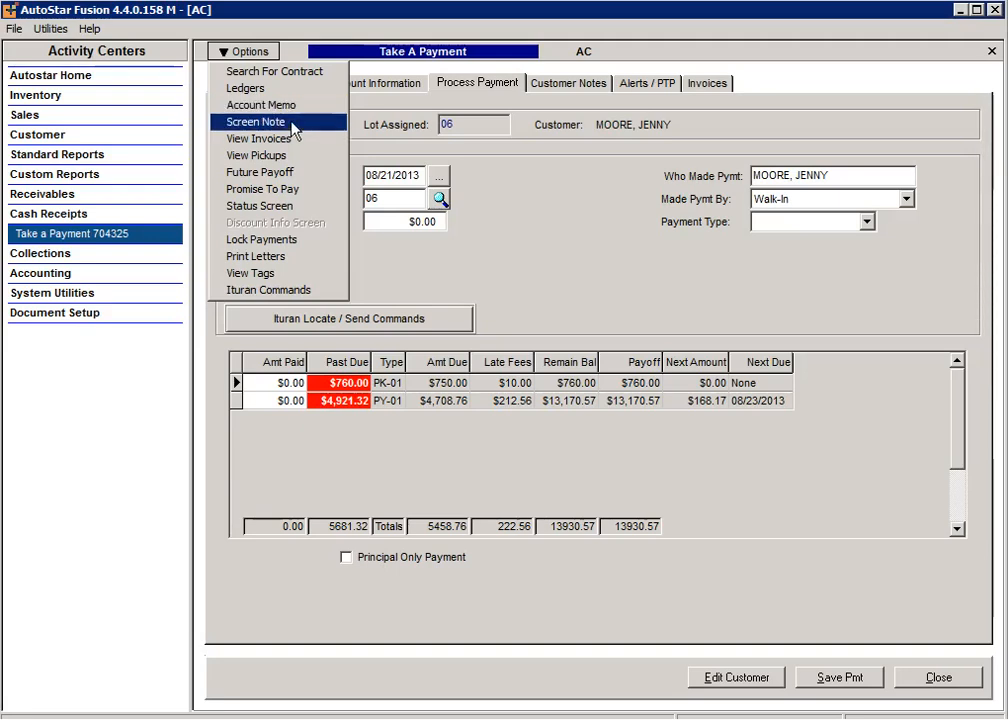
pyautogui.click(487, 188)
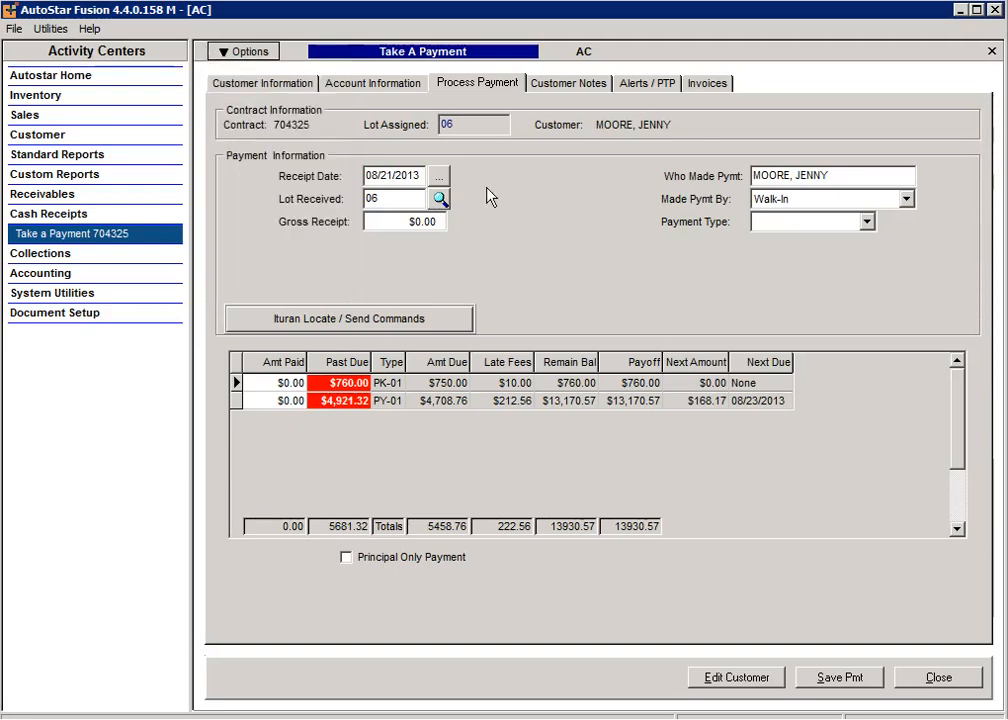
pyautogui.click(280, 88)
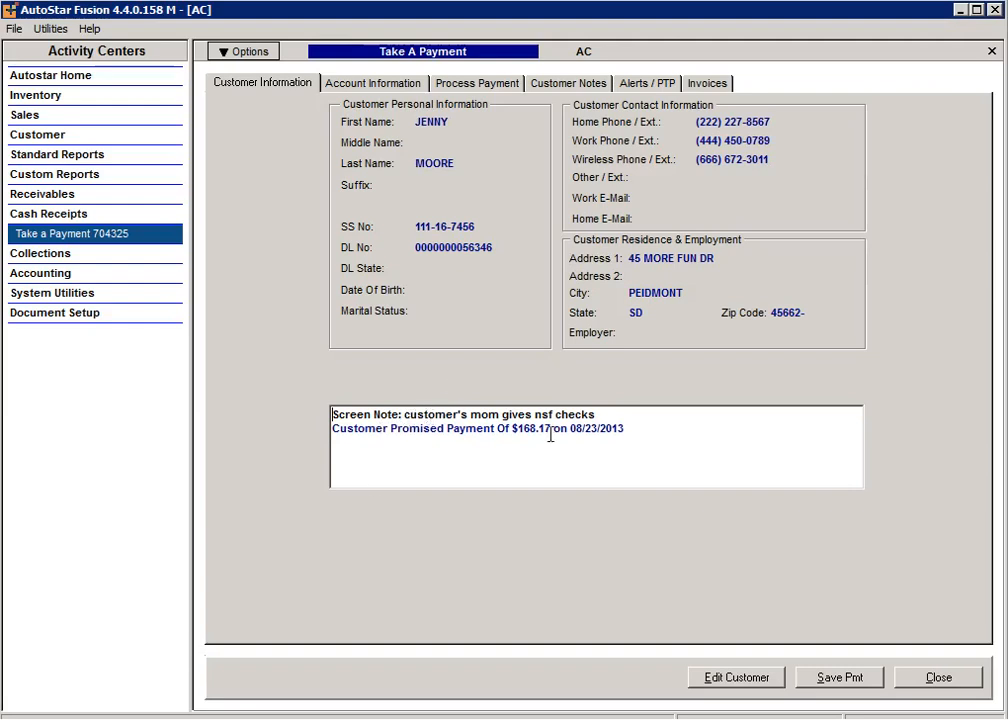
pyautogui.click(250, 52)
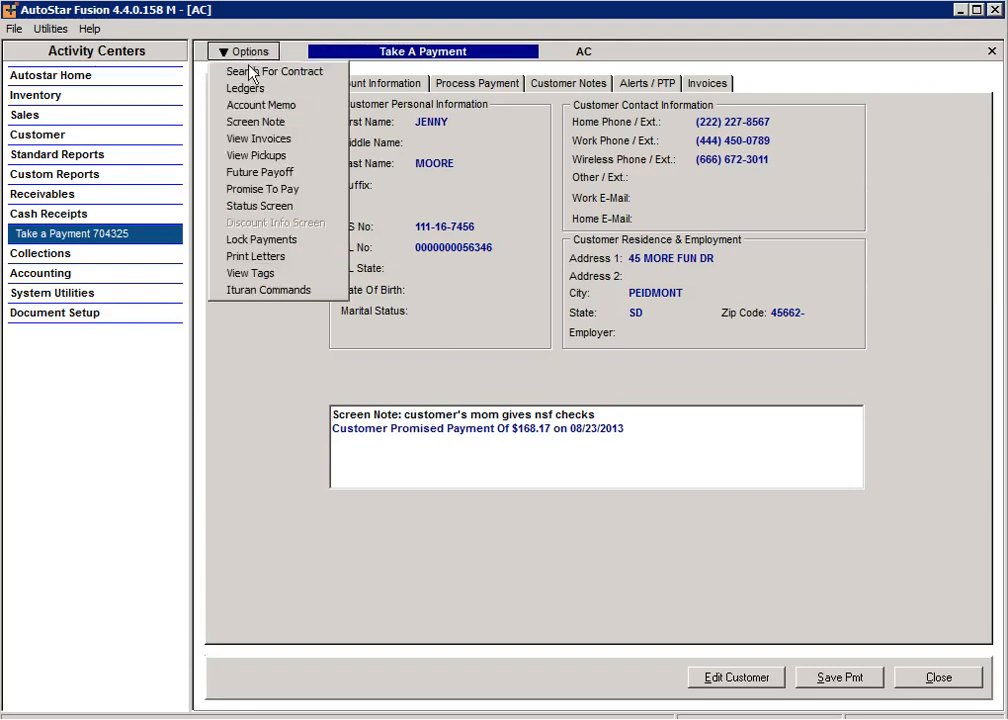
pyautogui.click(256, 144)
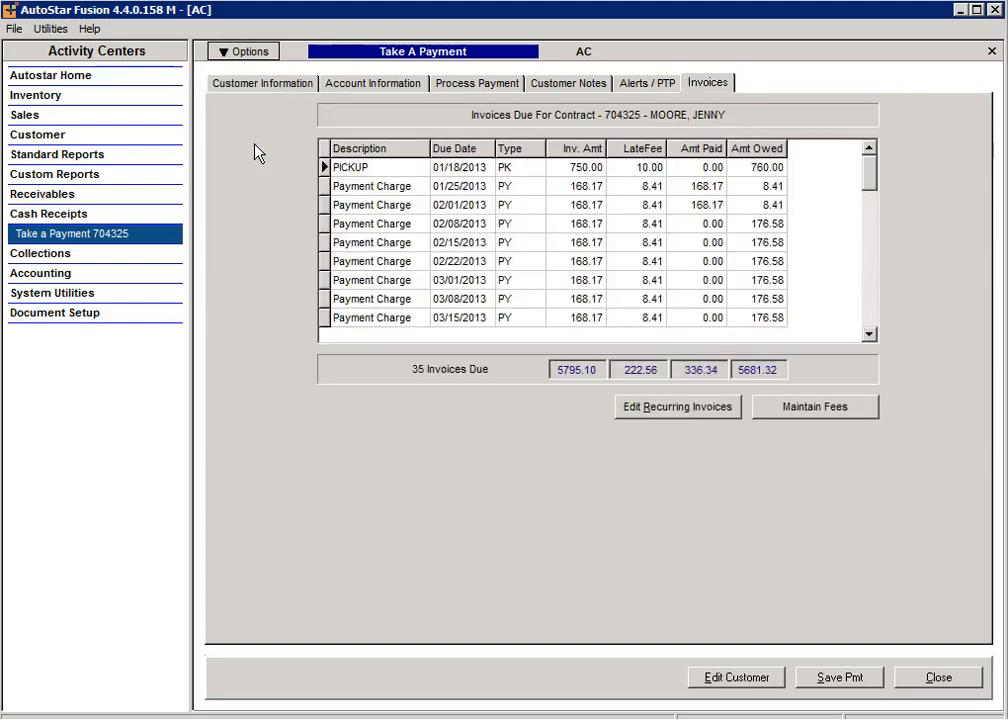
# Step: Calculate a future payoff for the contract through 09/01/2013
pyautogui.click(252, 51)
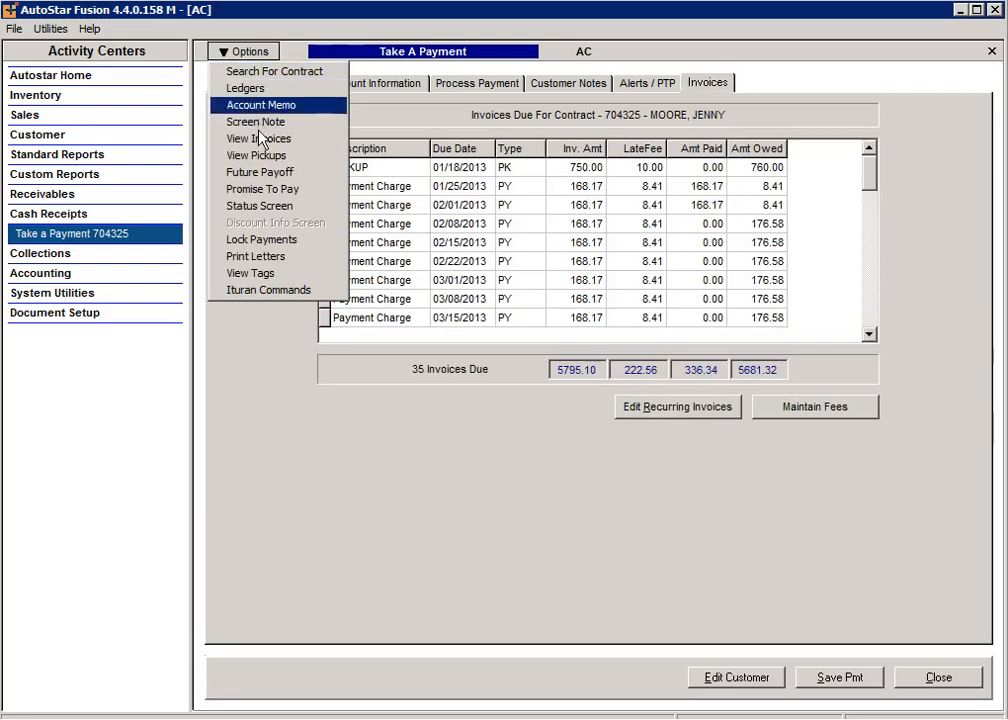
pyautogui.click(260, 172)
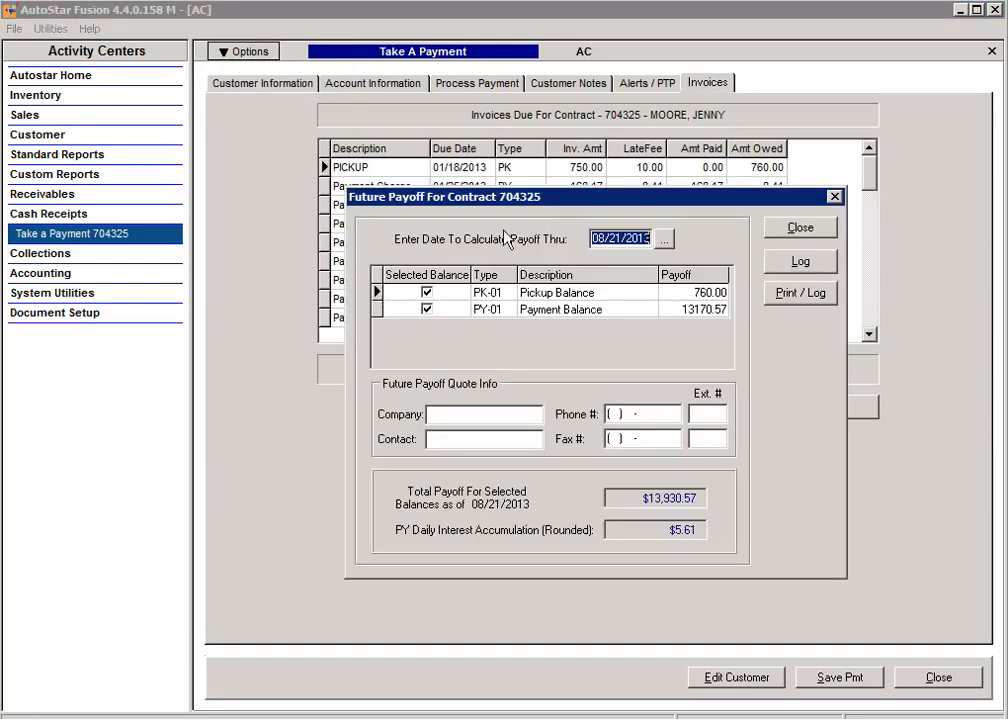
pyautogui.click(665, 241)
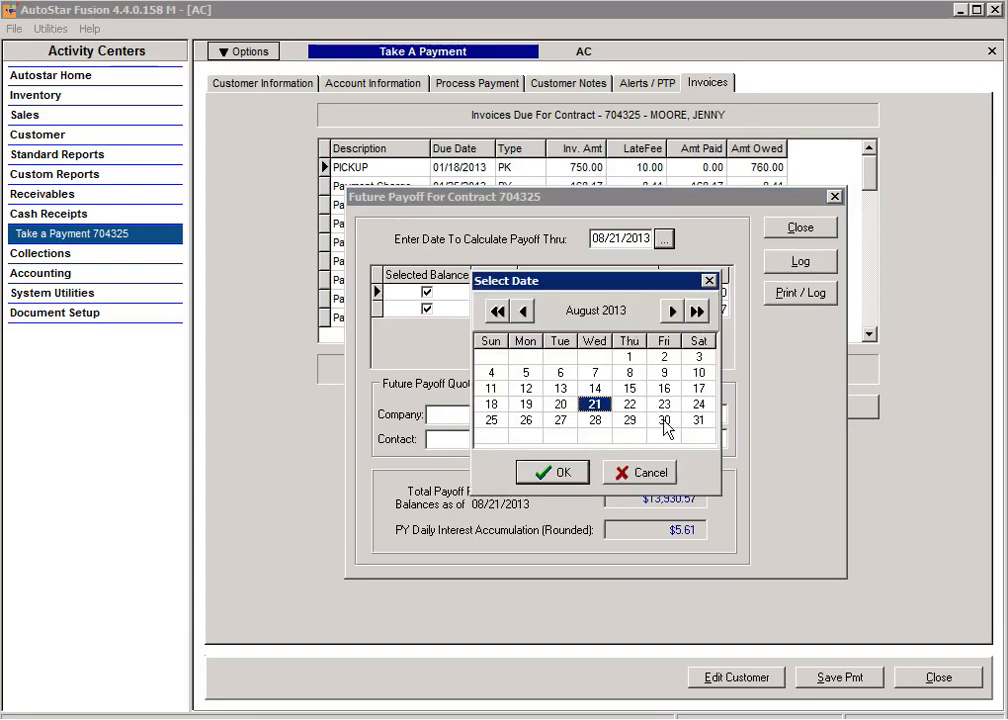
pyautogui.click(672, 312)
pyautogui.click(490, 356)
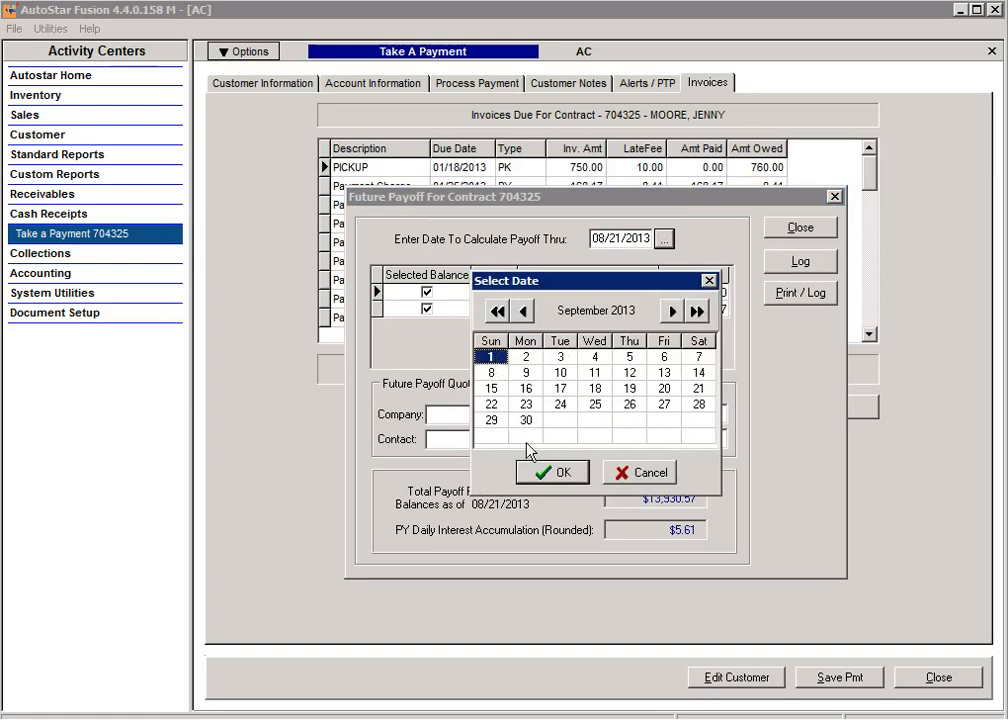
pyautogui.click(550, 474)
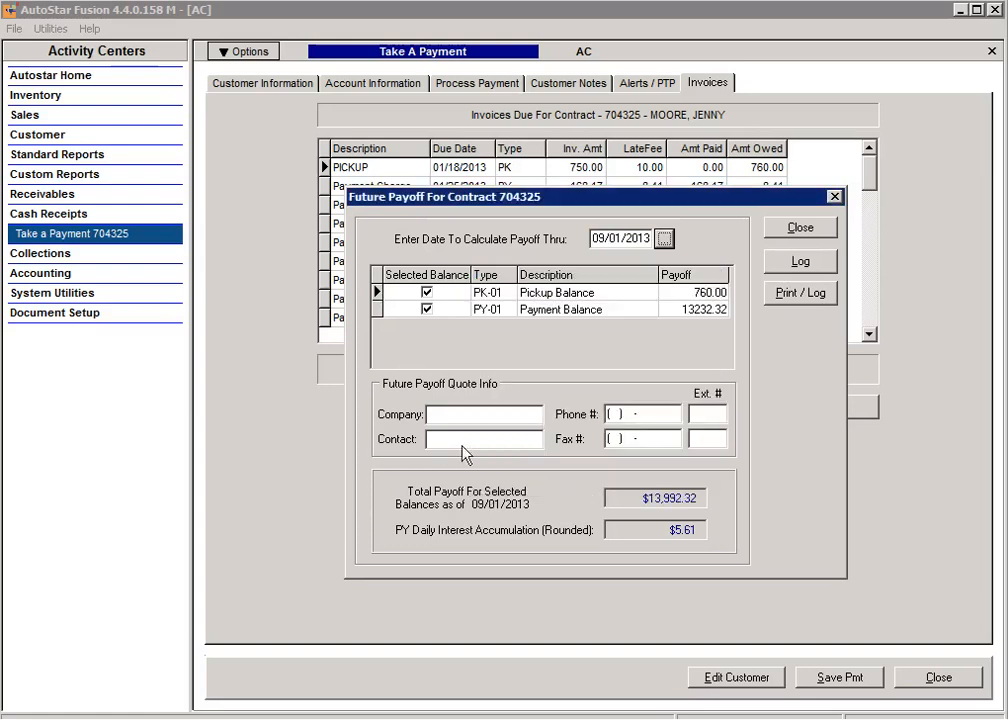
# Step: Enter ALLSTATE as the payoff quote's company and fill in the contact's name and phone number
pyautogui.click(470, 412)
pyautogui.write('ALLSTATE')
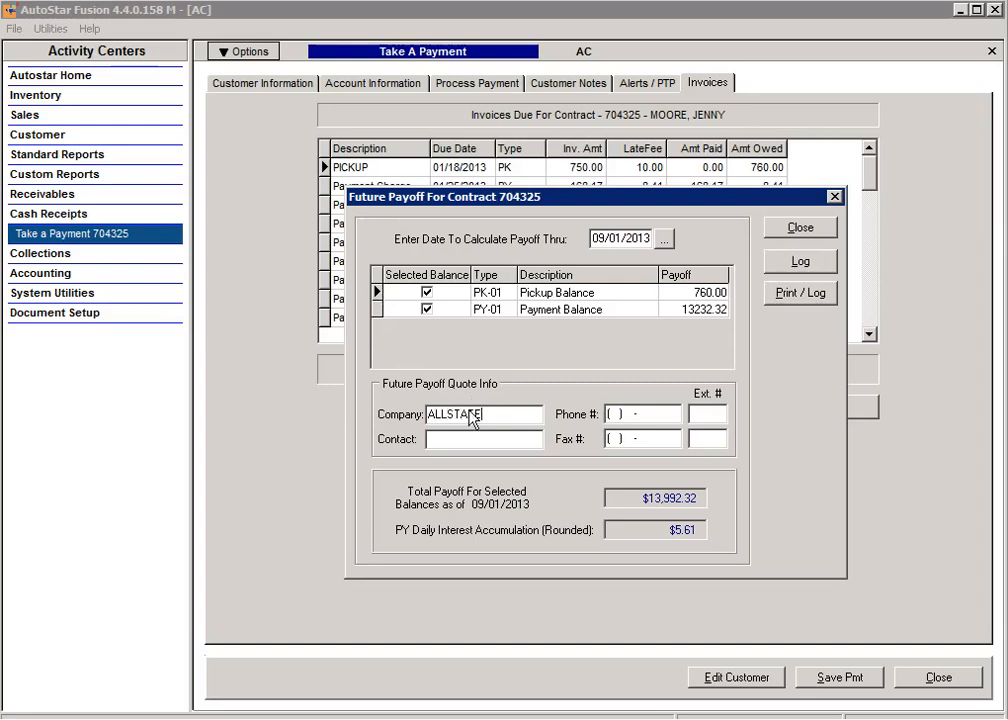
pyautogui.press('Tab')
pyautogui.write('BOB')
pyautogui.press('Tab')
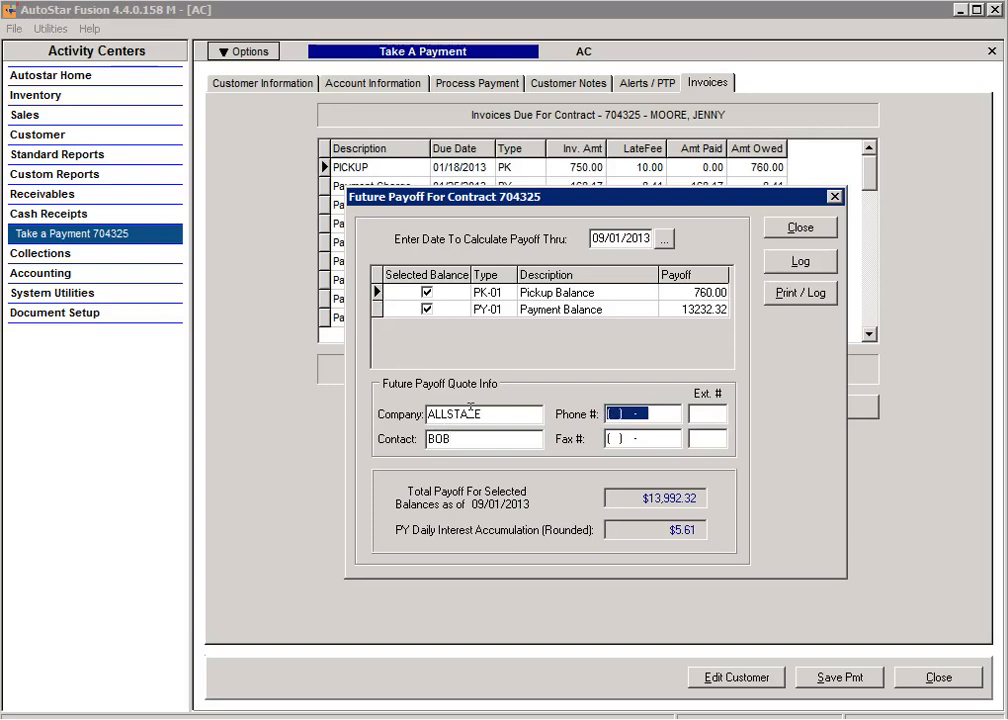
pyautogui.write('5555666655')
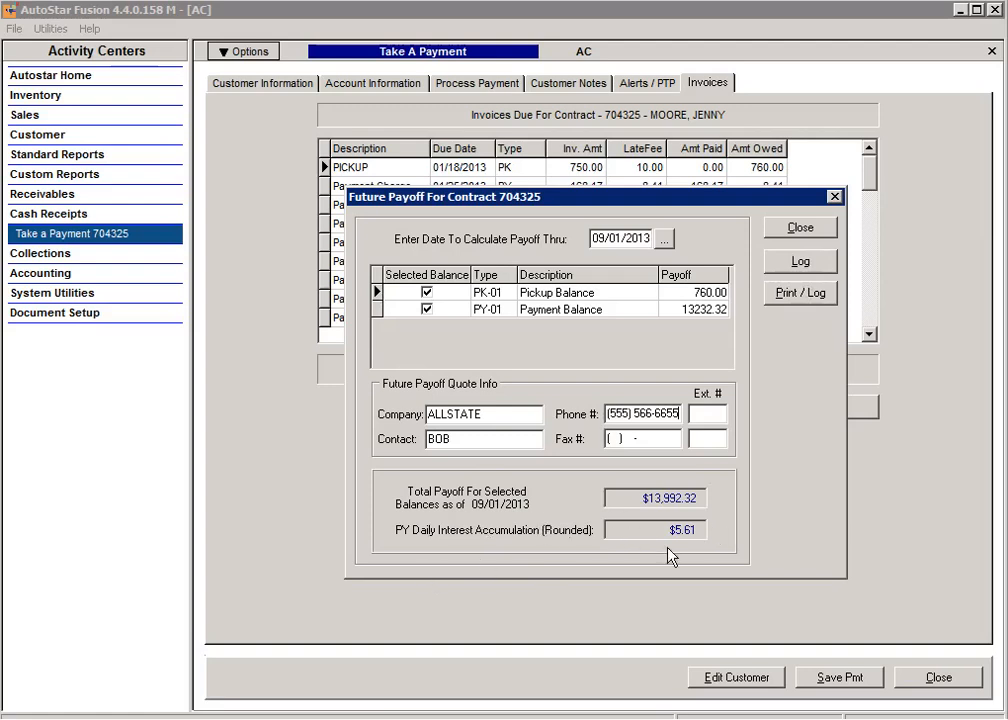
# Step: Log the future payoff quote and close it
pyautogui.click(805, 262)
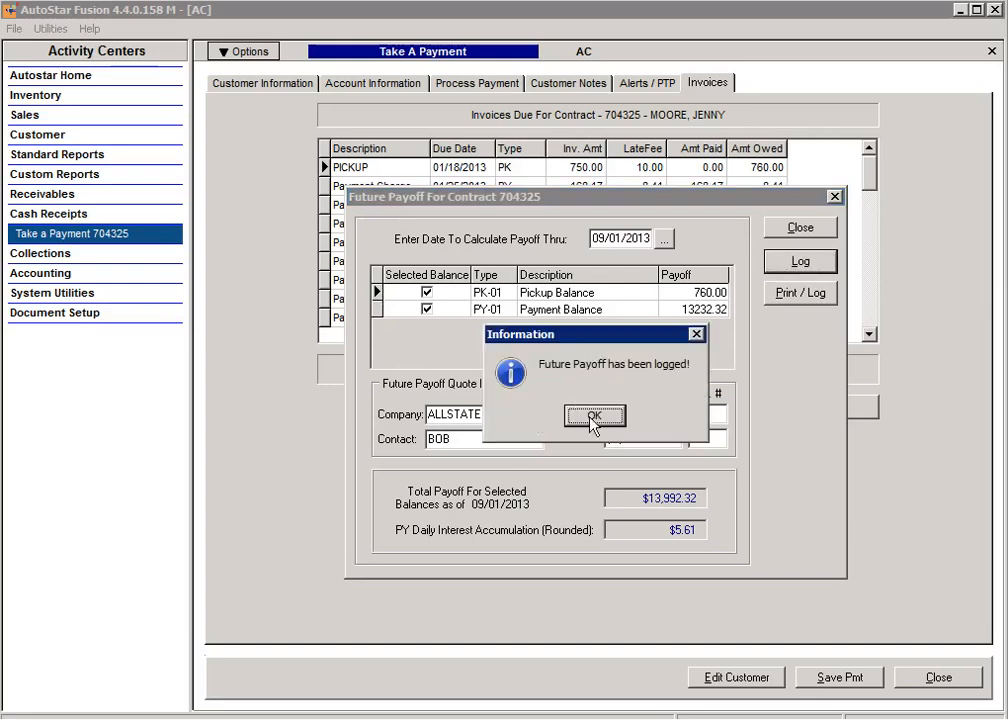
pyautogui.click(594, 417)
pyautogui.click(797, 230)
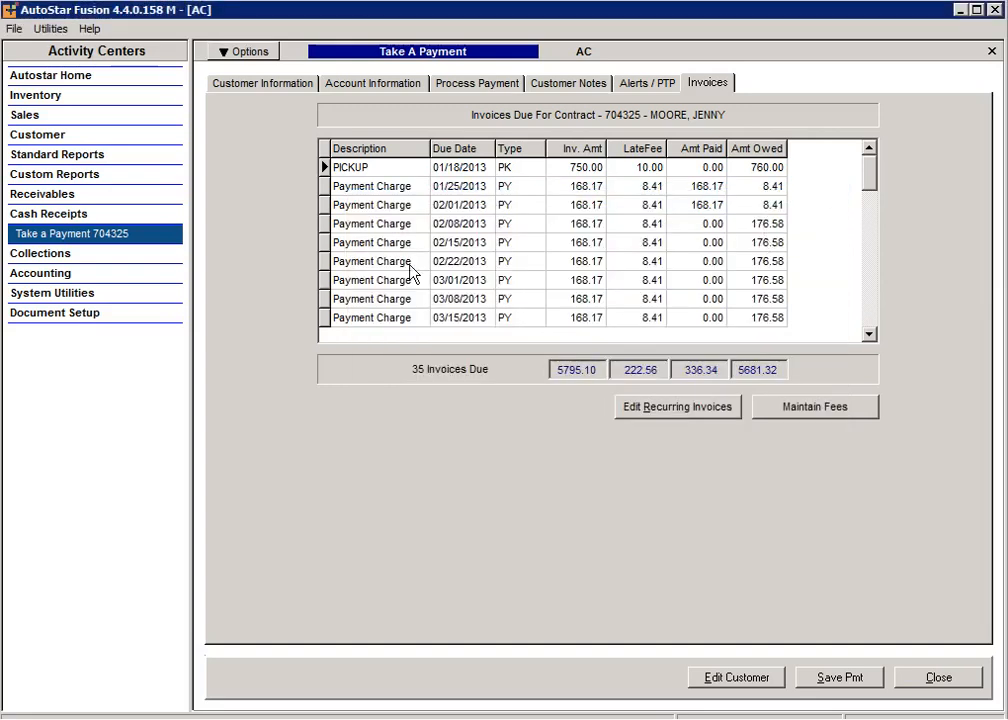
# Step: Assign the CASHIER tag NOCHK - No Checks to the contract and save the tags
pyautogui.click(237, 52)
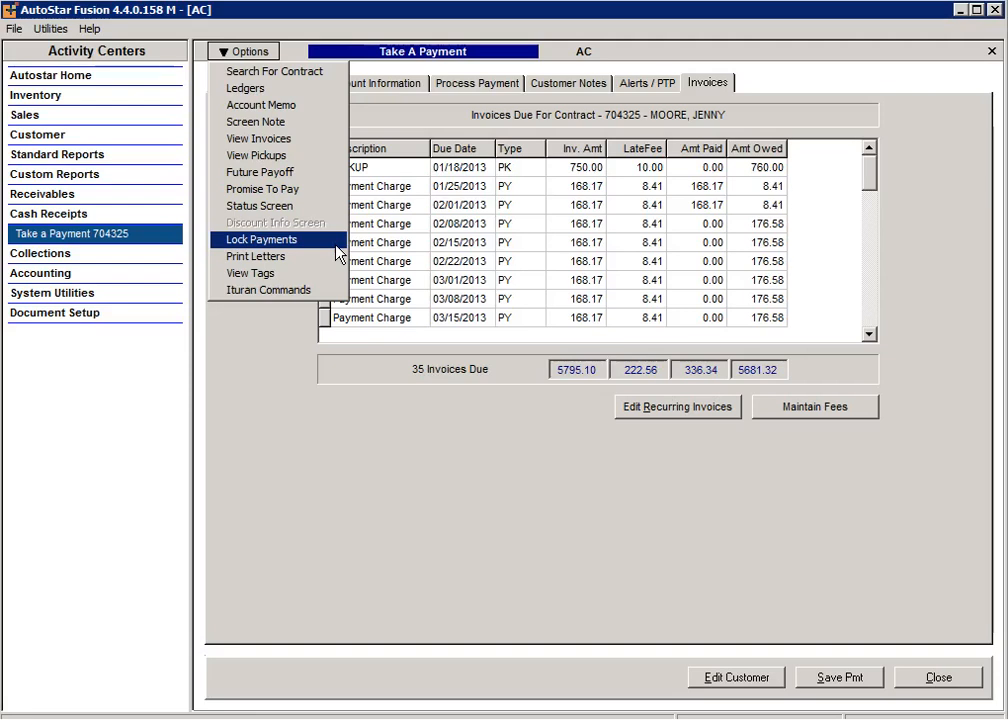
pyautogui.click(267, 274)
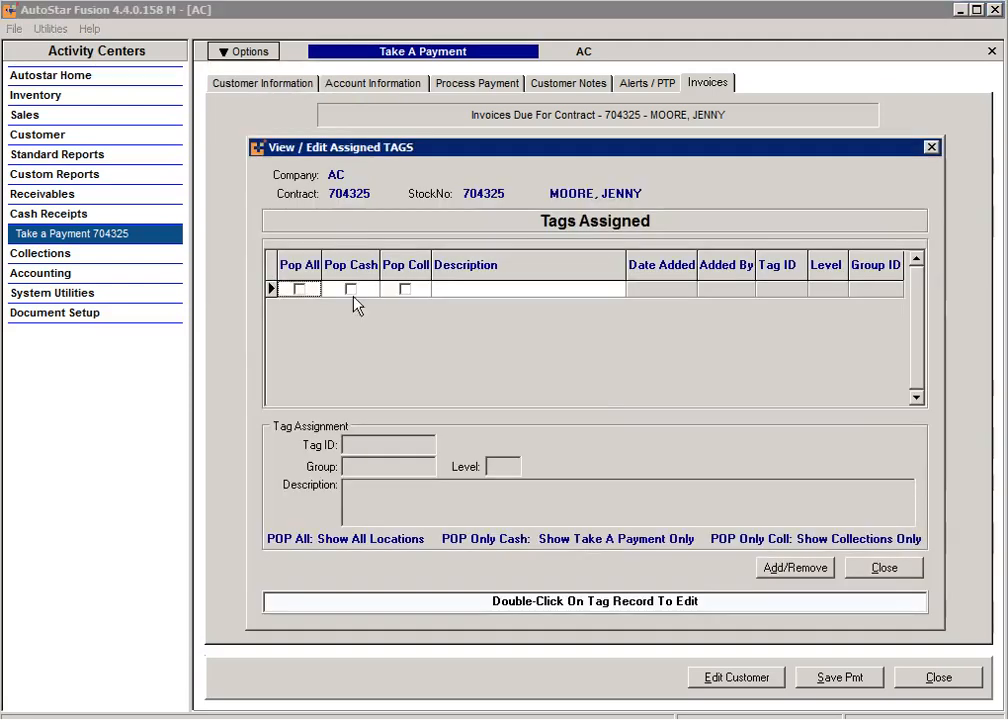
pyautogui.click(795, 568)
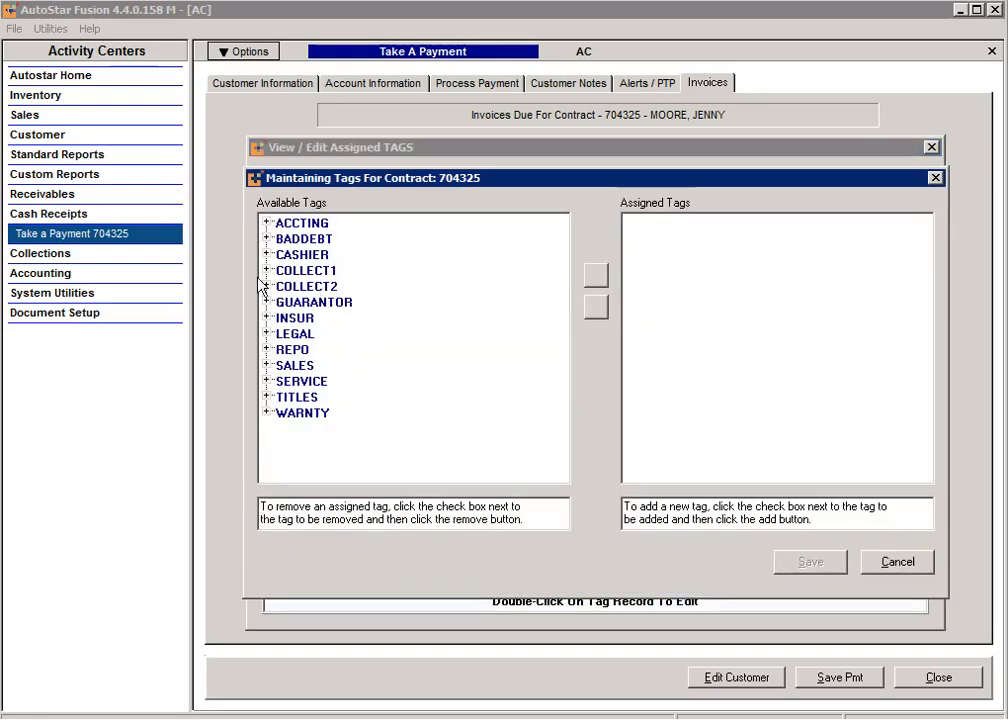
pyautogui.click(274, 258)
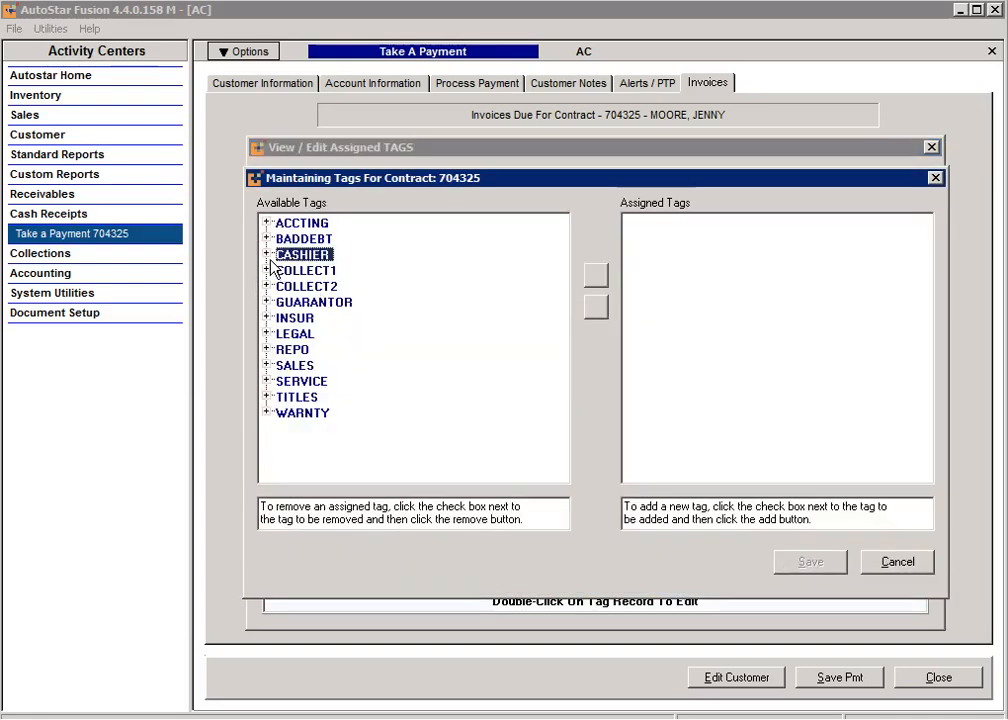
pyautogui.click(268, 256)
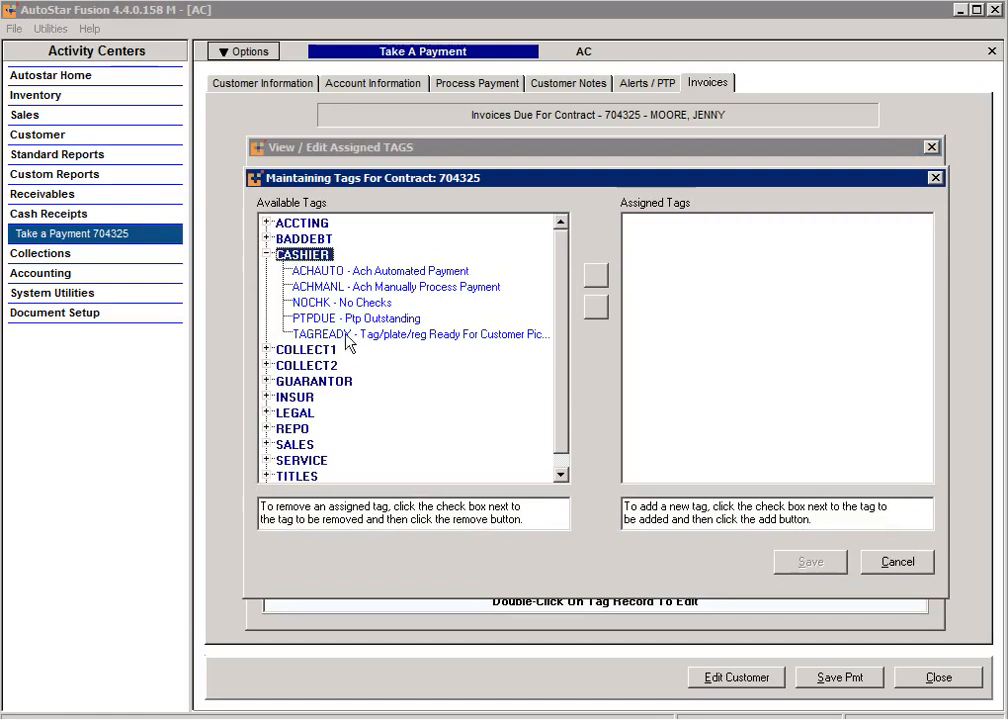
pyautogui.click(312, 302)
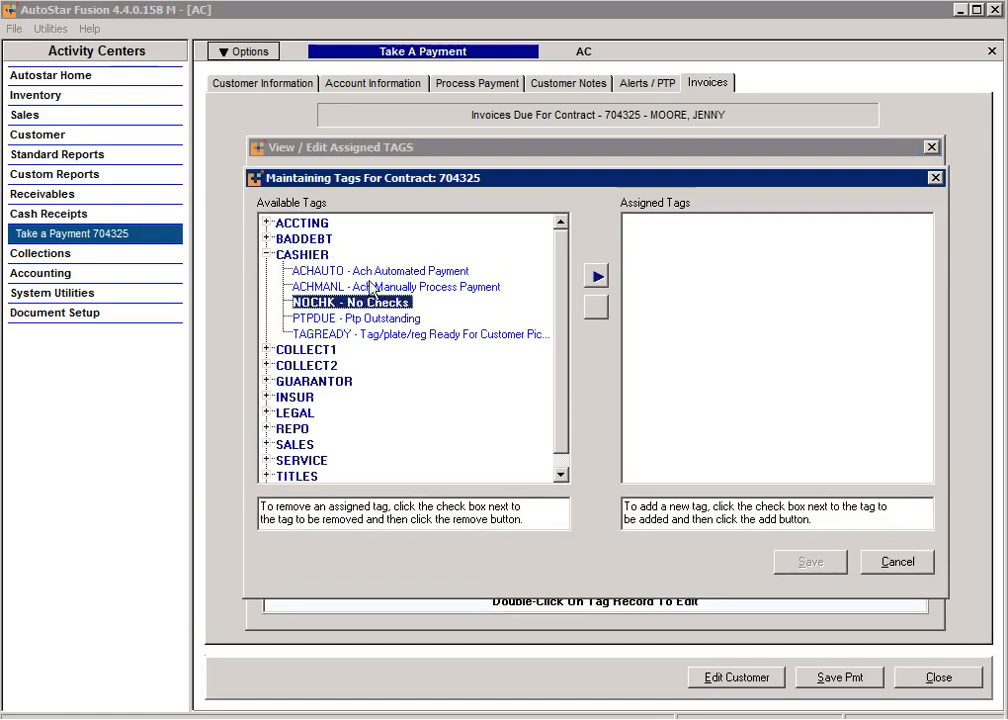
pyautogui.click(596, 274)
pyautogui.click(806, 562)
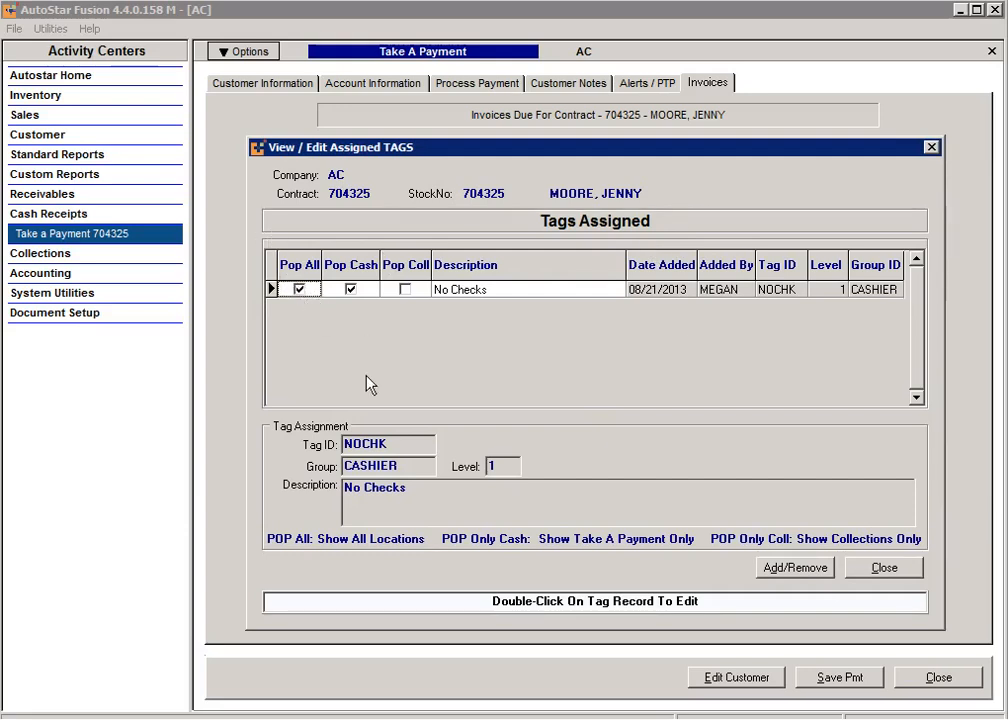
# Step: Examine the contract's available and assigned tags, cancel the tag maintenance and close the assigned tags view
pyautogui.click(796, 567)
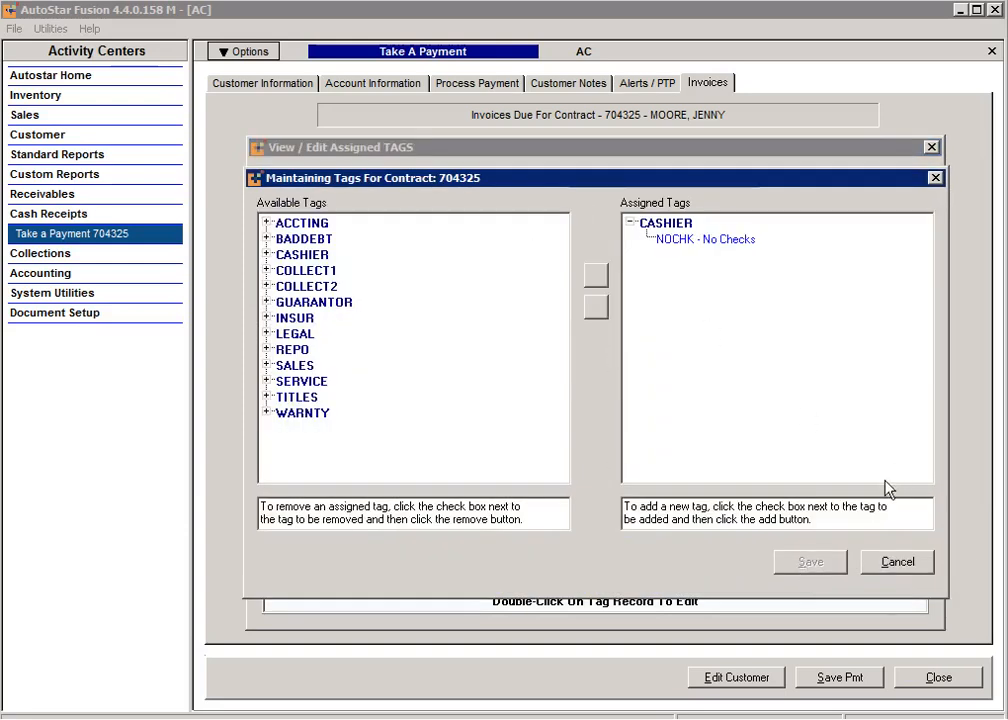
pyautogui.click(928, 565)
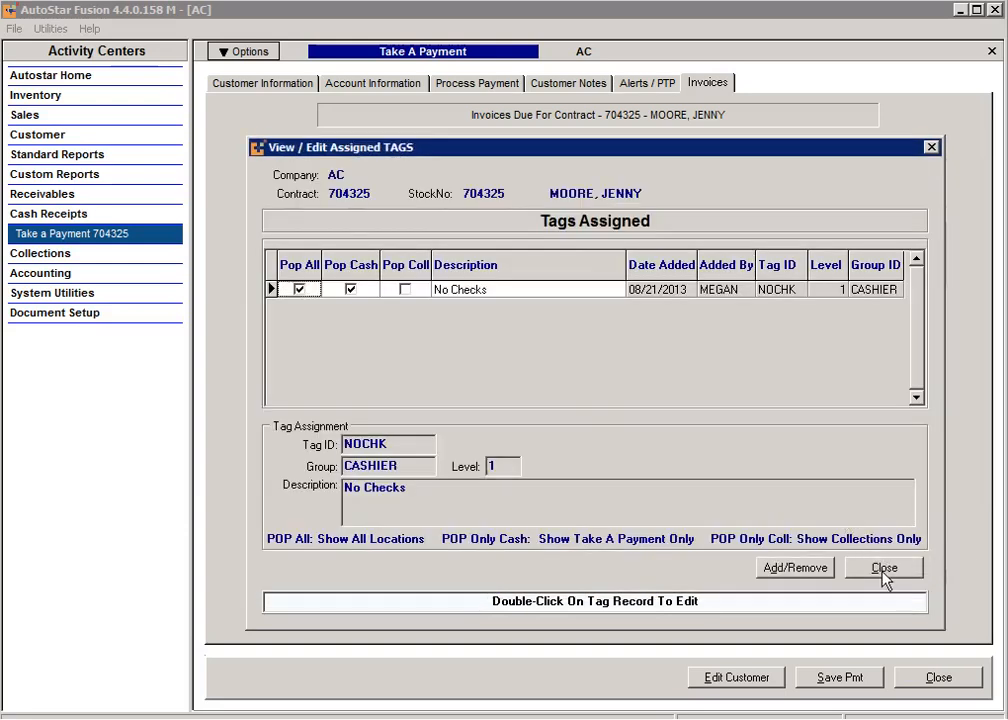
pyautogui.click(884, 568)
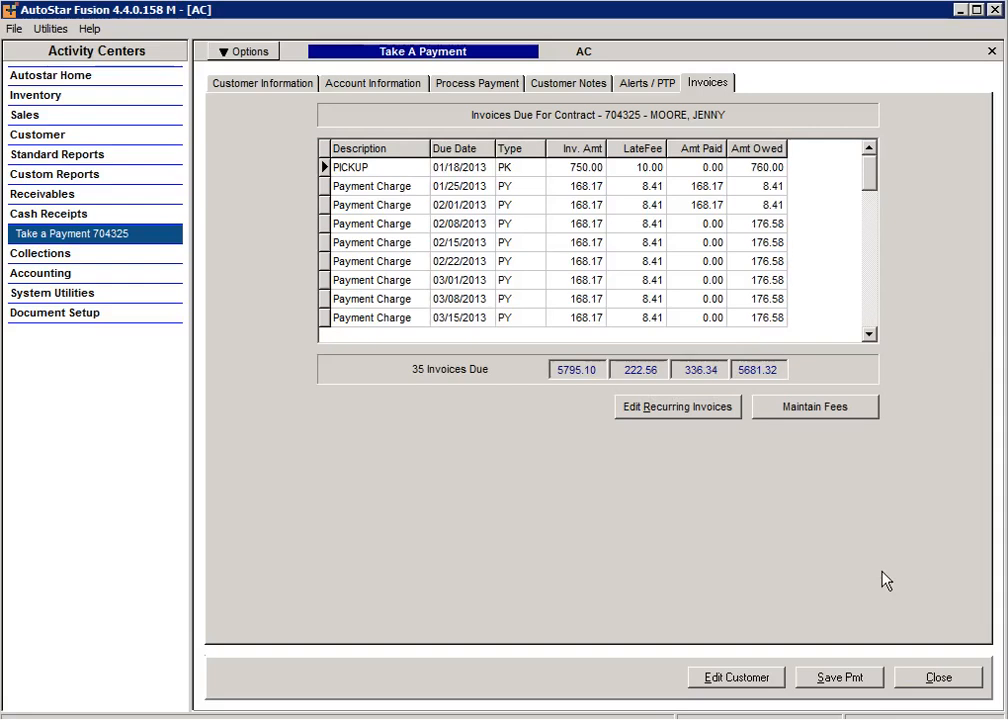
# Step: Review the customer information with its account tags and notes, and close the contract's Take A Payment session
pyautogui.click(250, 85)
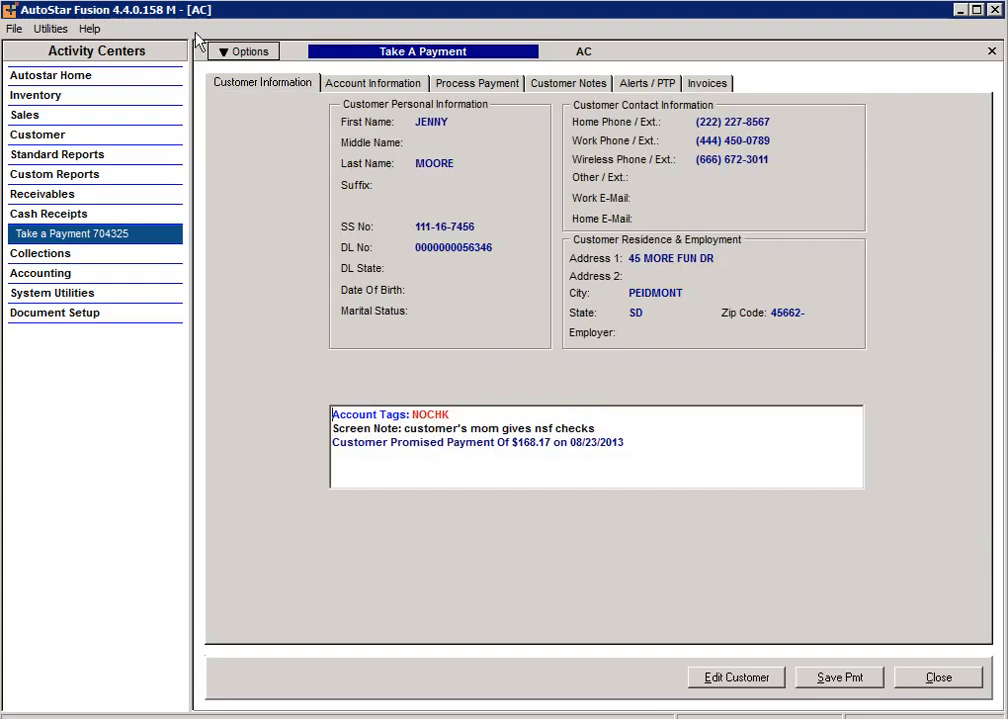
pyautogui.click(232, 54)
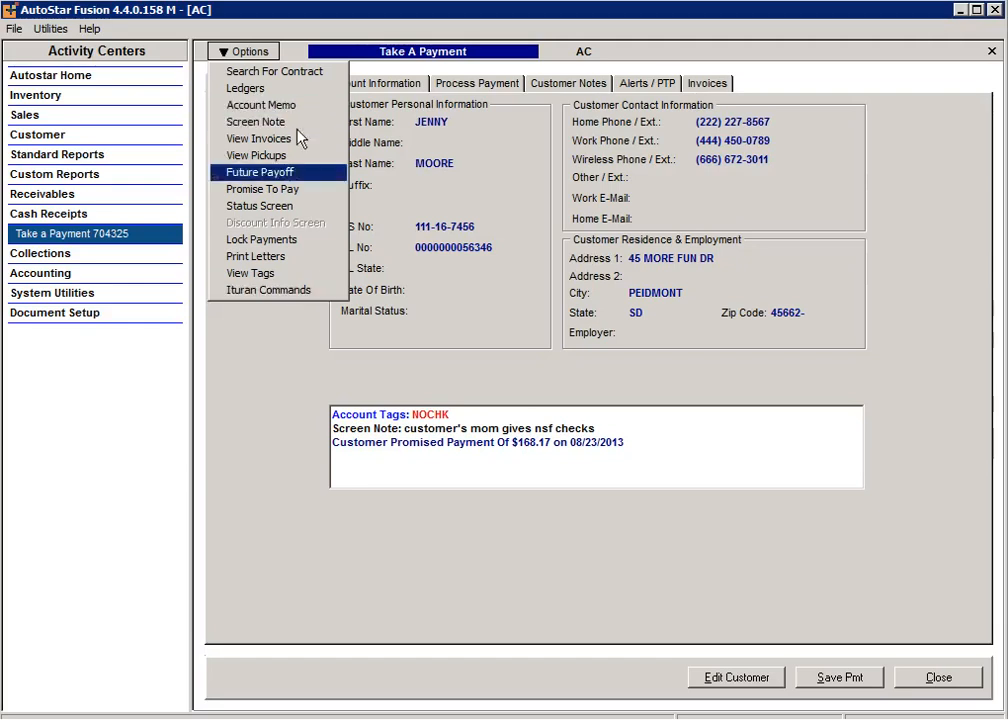
pyautogui.click(243, 54)
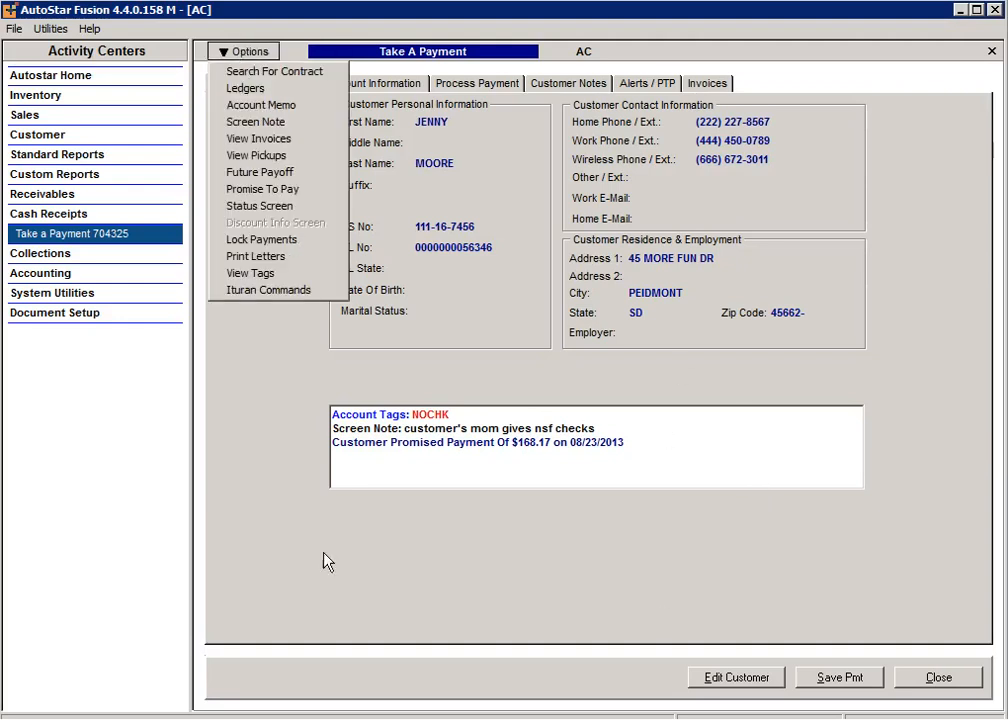
pyautogui.click(352, 548)
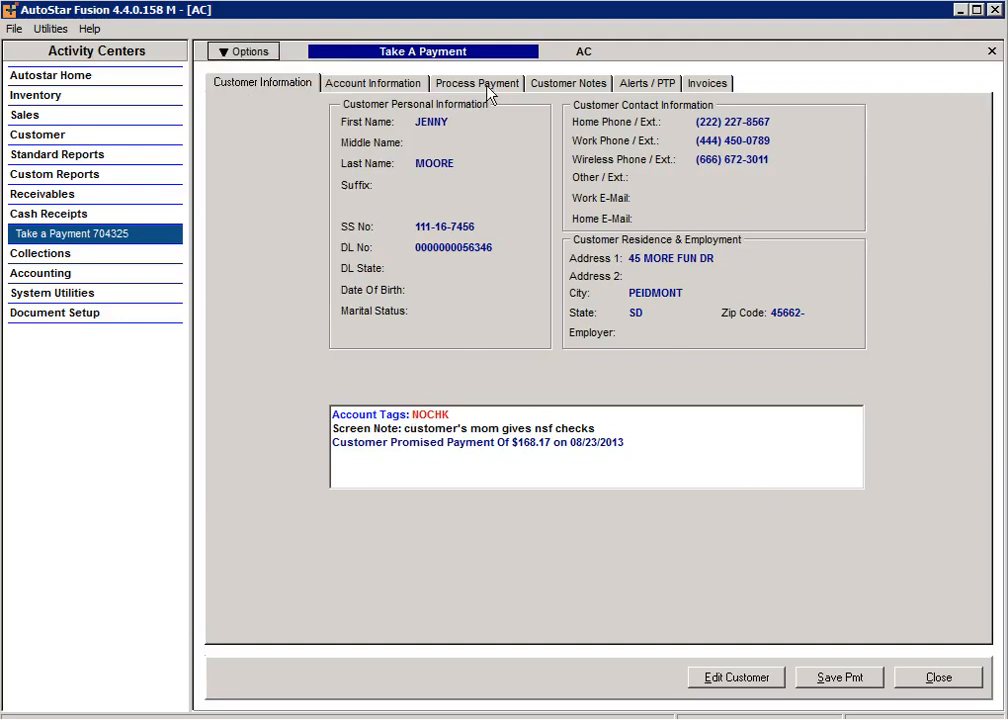
pyautogui.click(940, 678)
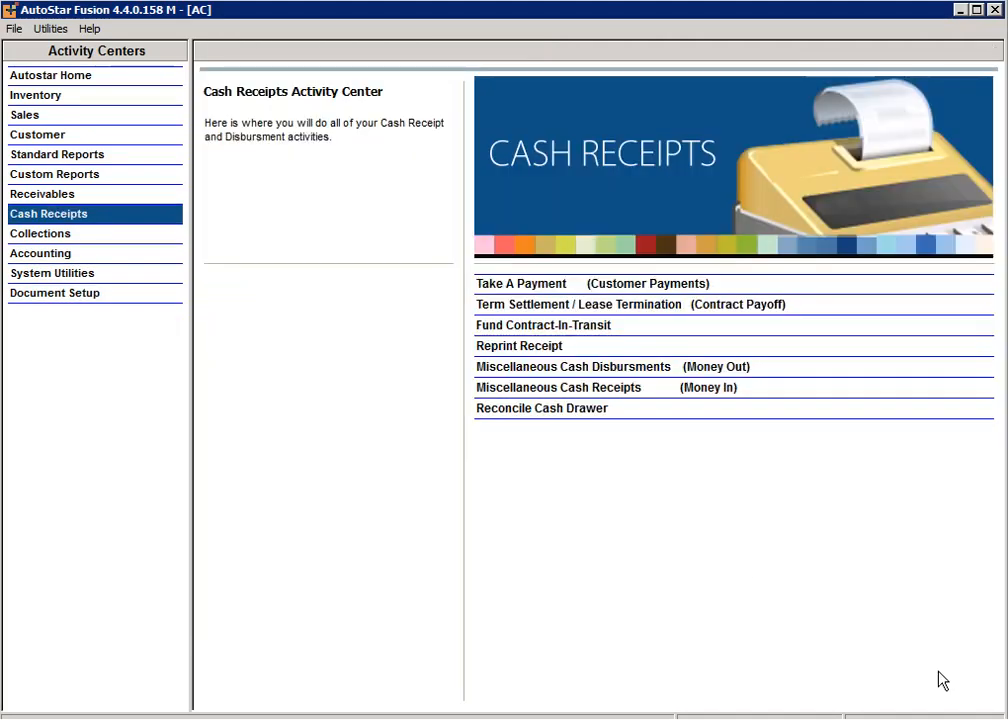